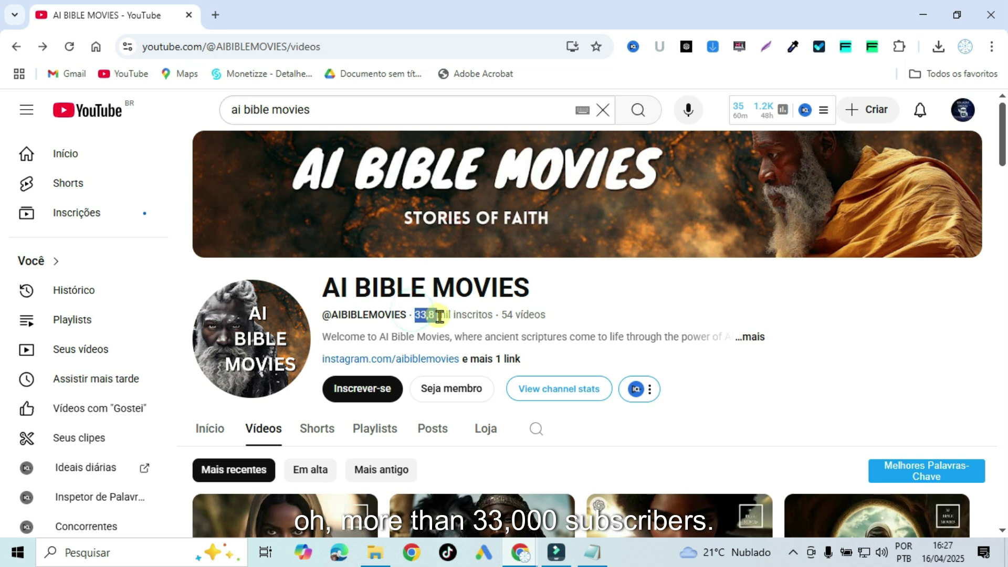
# Step: Examine the AI BIBLE MOVIES channel's video list, comparing the lengths and view counts of the Proverbs videos
pyautogui.scroll(-4, 581, 261)
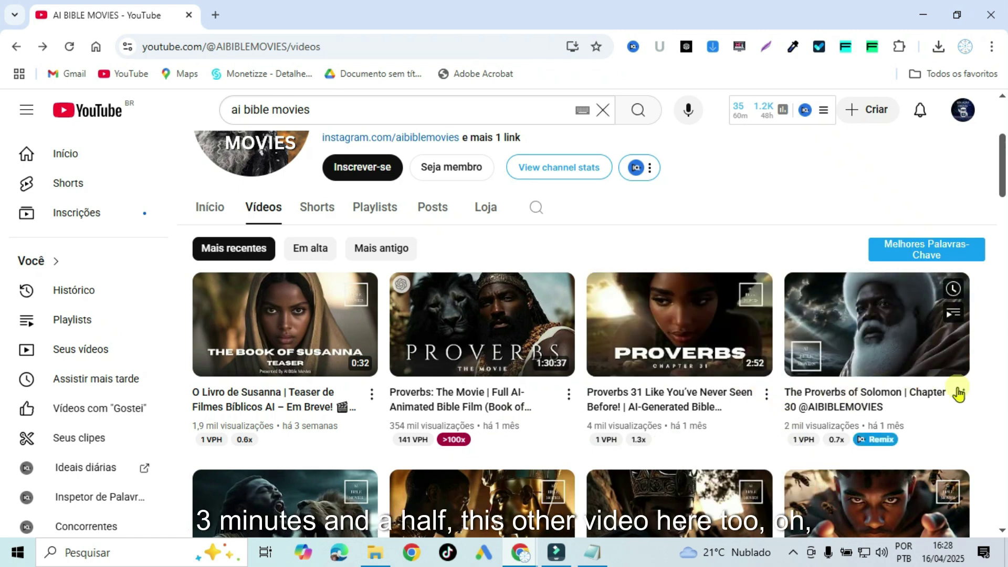
pyautogui.scroll(-3, 514, 436)
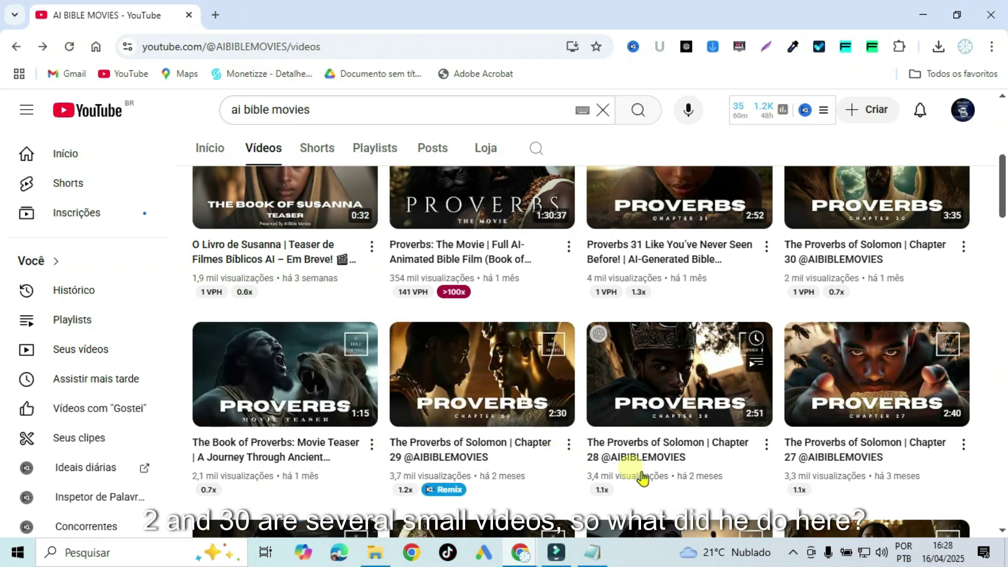
pyautogui.scroll(-3, 572, 420)
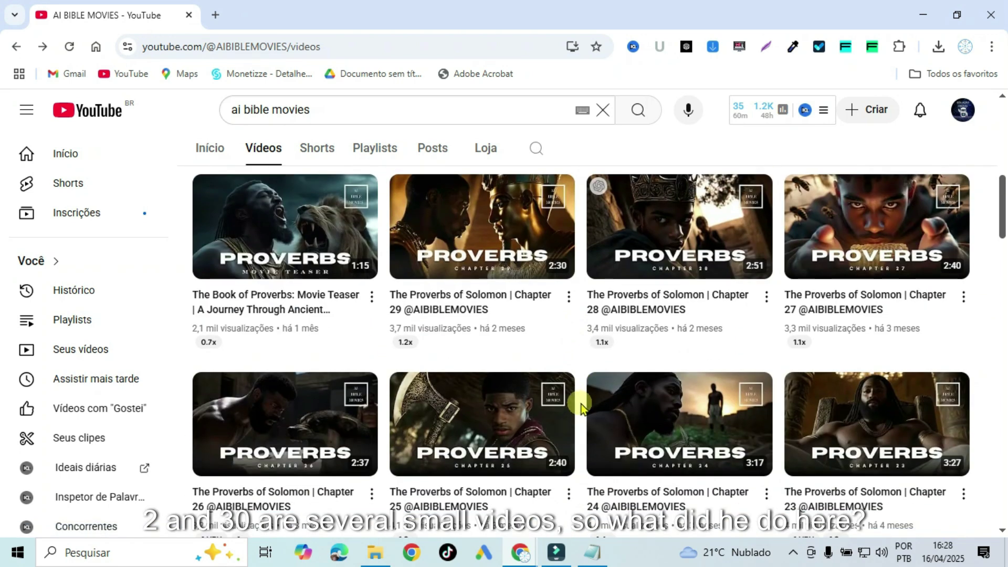
pyautogui.scroll(-2, 580, 407)
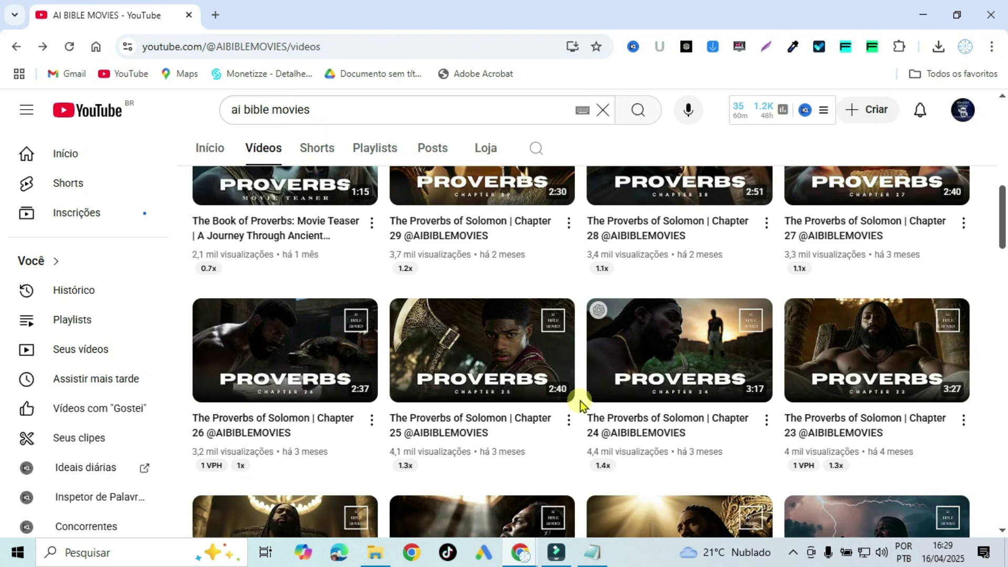
pyautogui.scroll(-5, 583, 404)
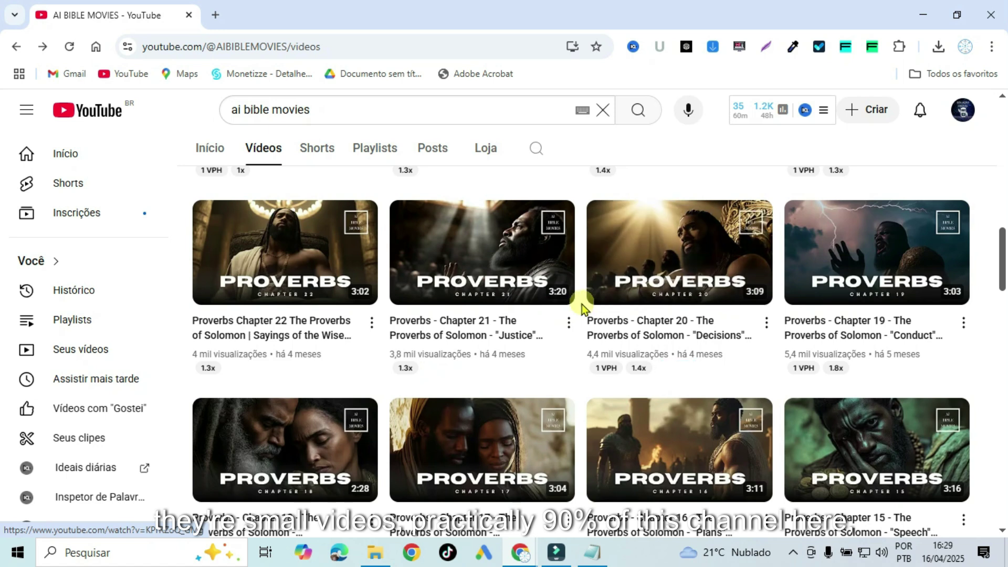
pyautogui.scroll(-4, 582, 304)
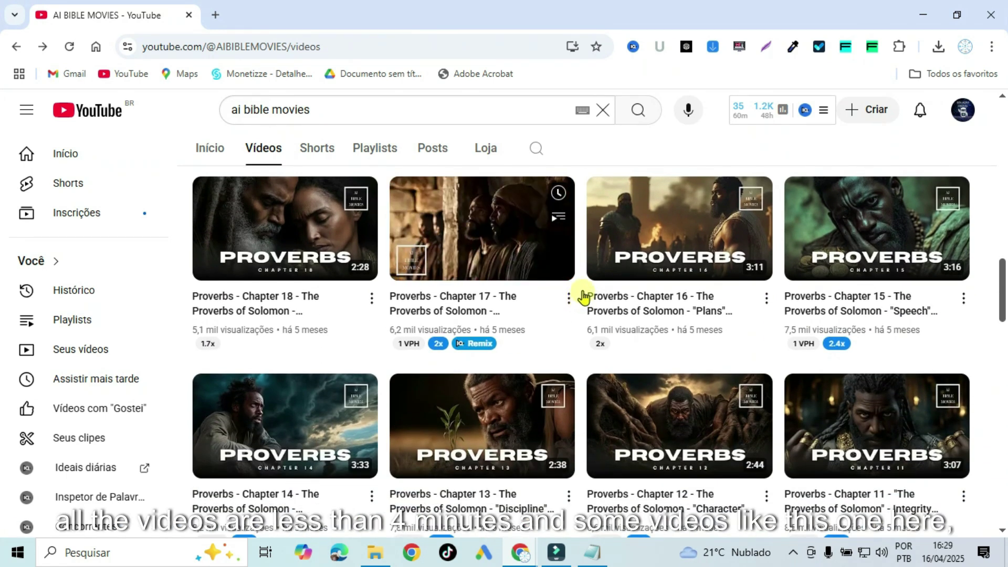
pyautogui.scroll(15, 583, 297)
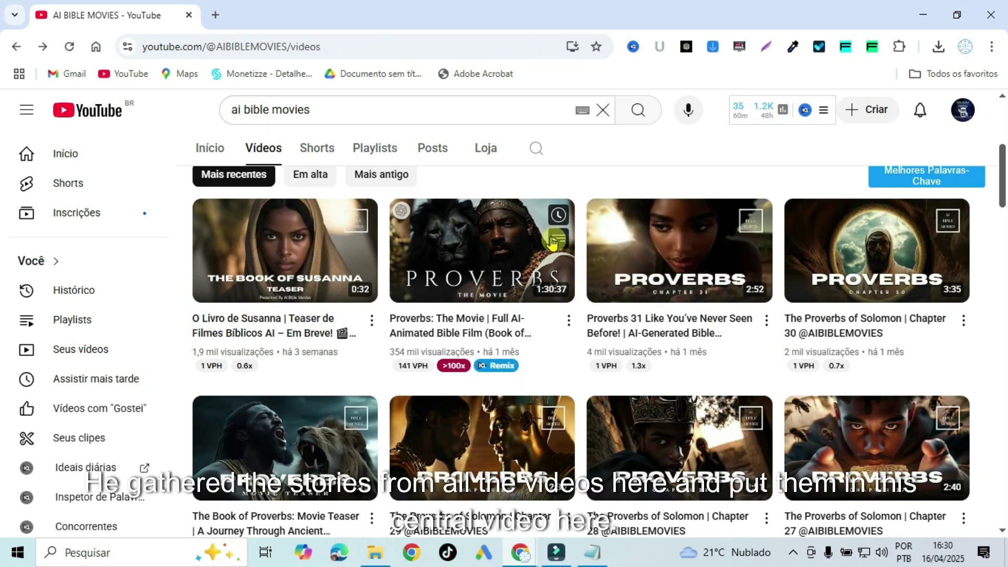
pyautogui.scroll(1, 506, 264)
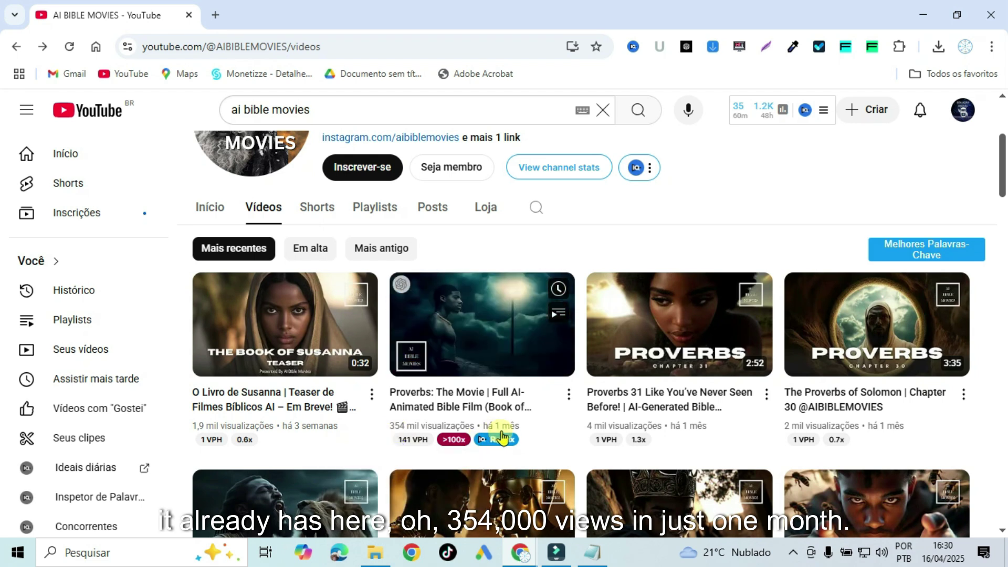
pyautogui.scroll(-2, 580, 396)
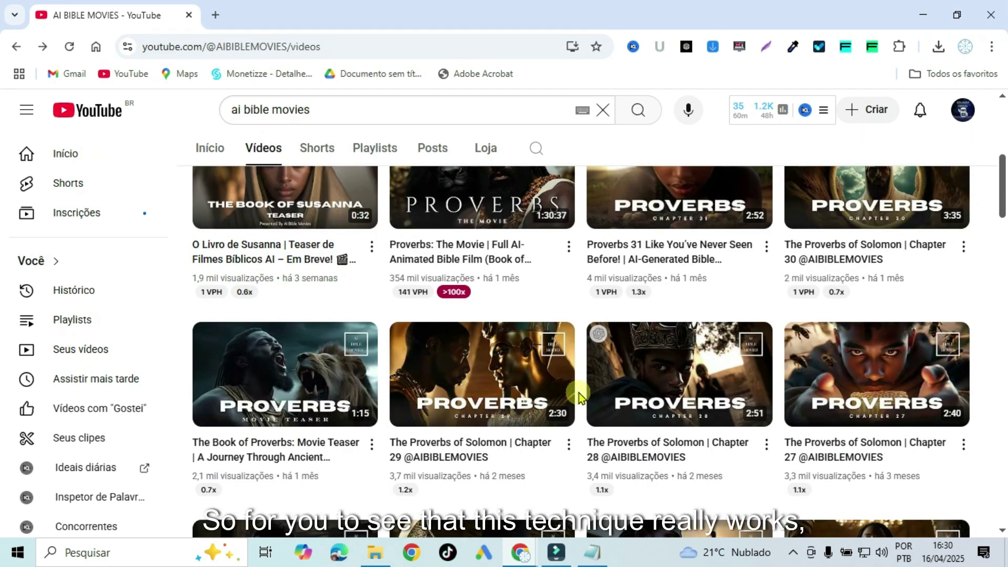
# Step: Watch the Book of Proverbs movie teaser in full screen and the Proverbs of Solomon Chapter 26 video from the channel
pyautogui.click(301, 375)
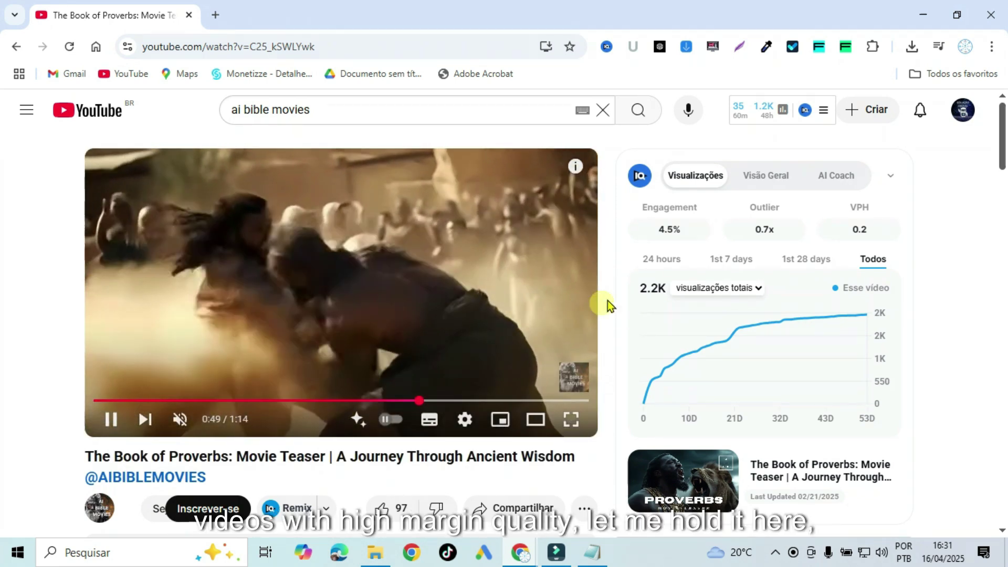
pyautogui.click(572, 419)
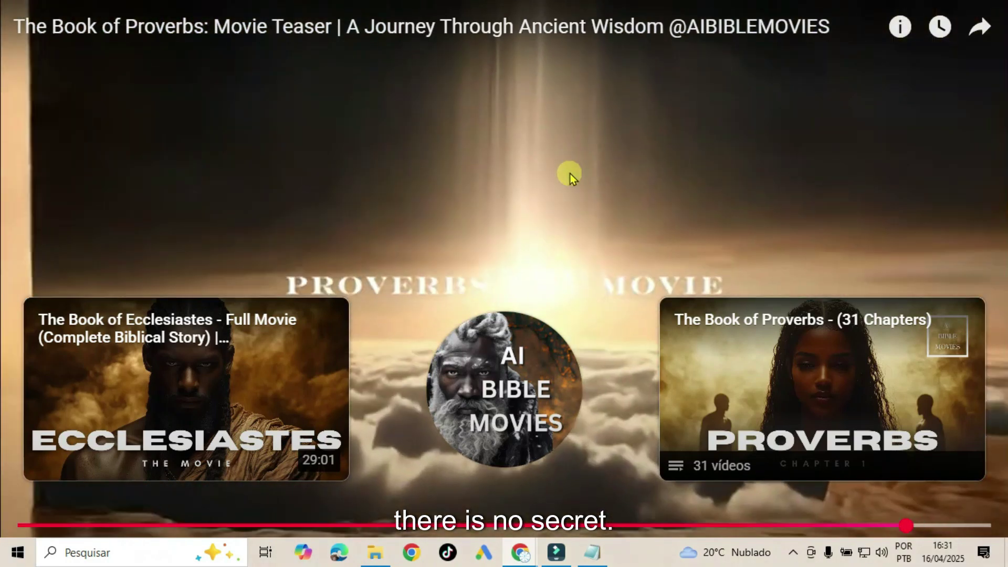
pyautogui.doubleClick(569, 173)
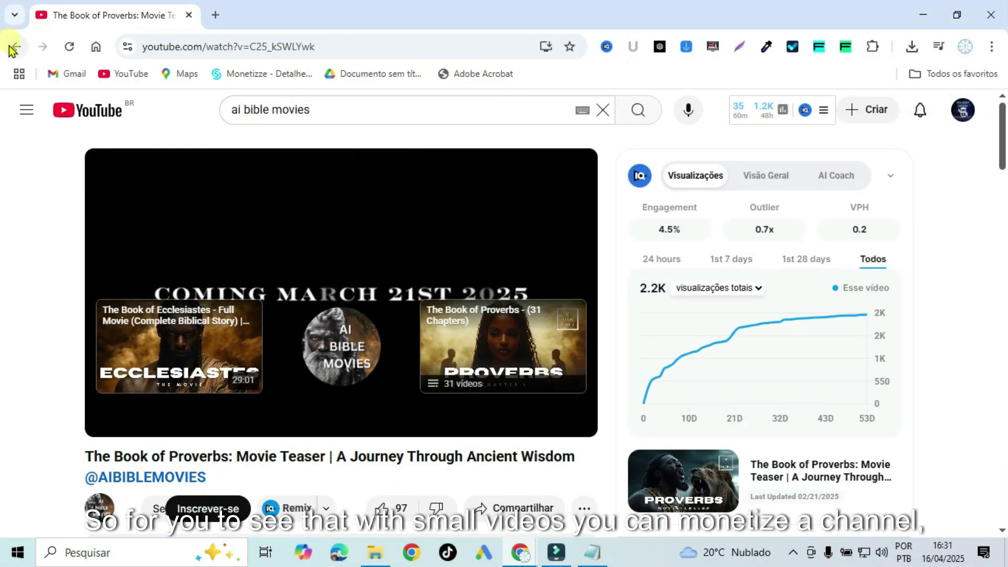
pyautogui.click(13, 47)
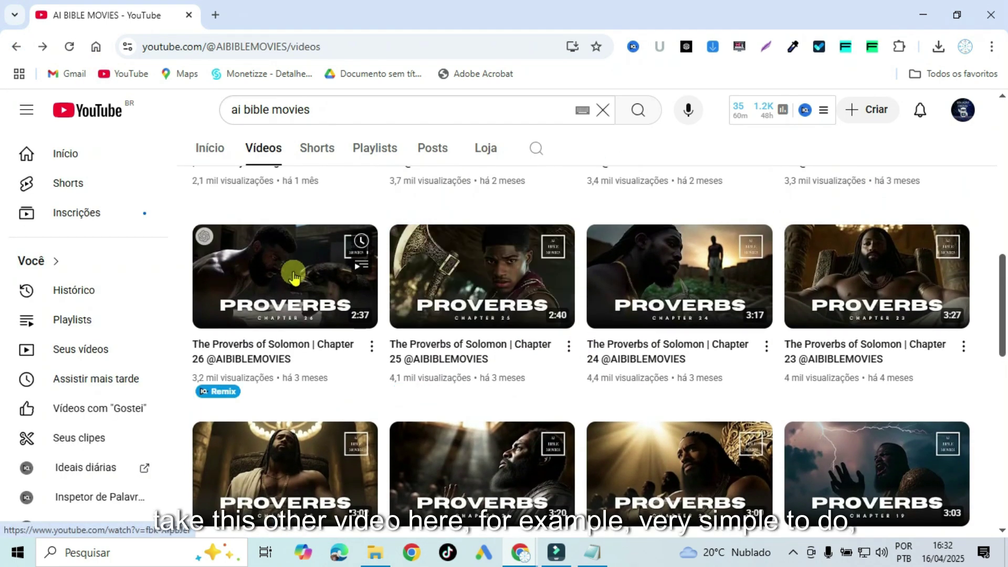
pyautogui.click(292, 273)
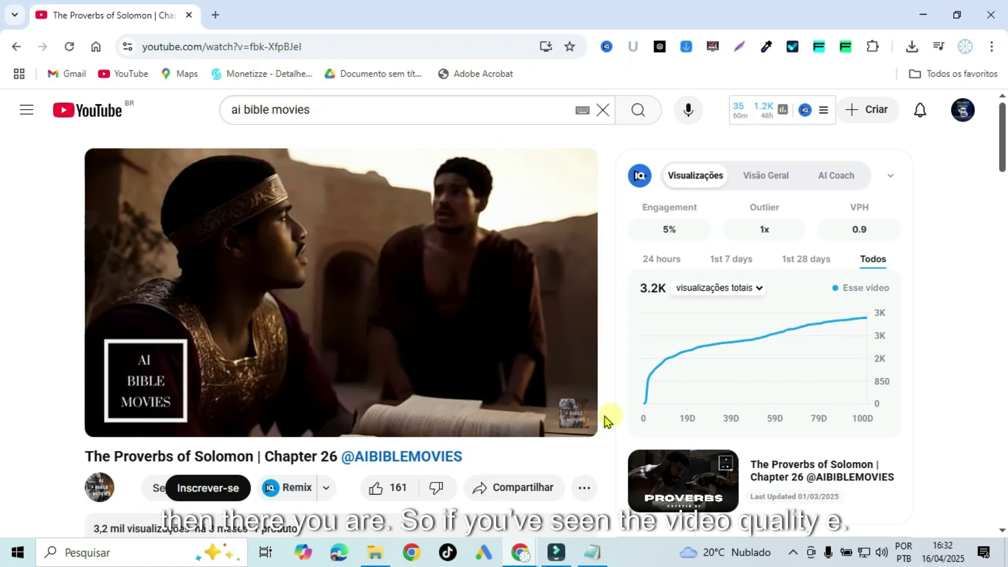
pyautogui.click(109, 419)
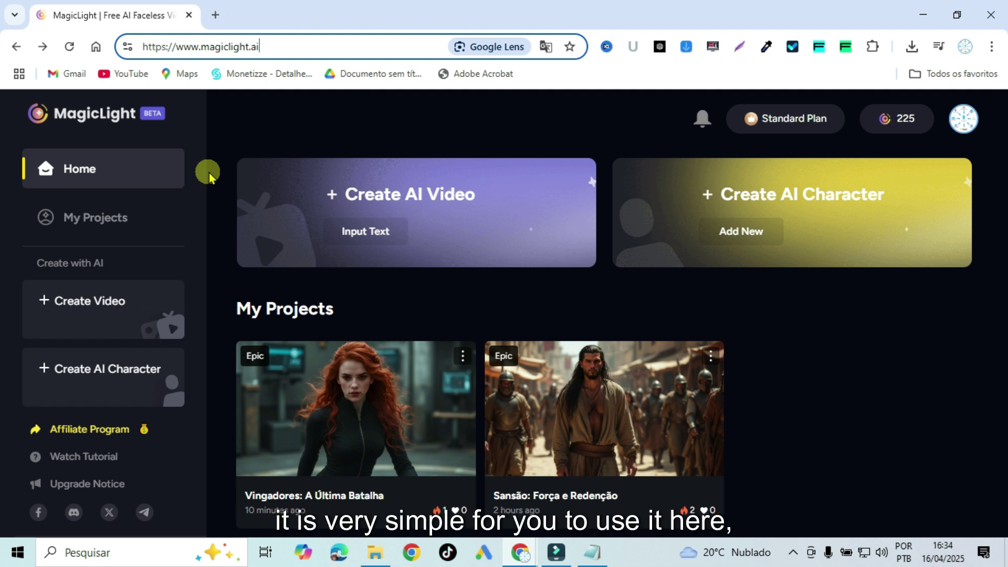
# Step: Examine the MagicLight home page's Community gallery for sample videos in different visual styles and their popularity
pyautogui.scroll(-10, 730, 251)
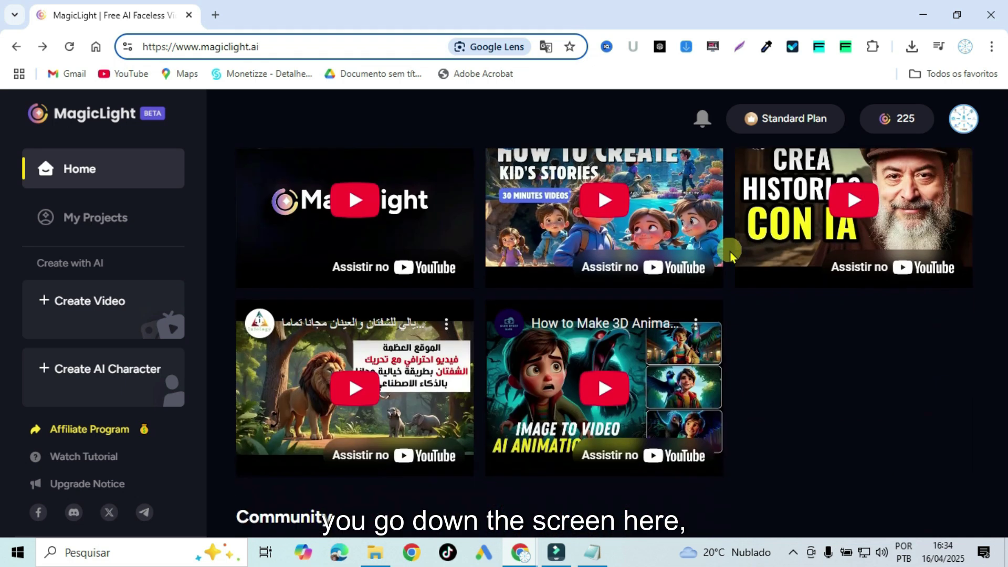
pyautogui.scroll(-5, 731, 252)
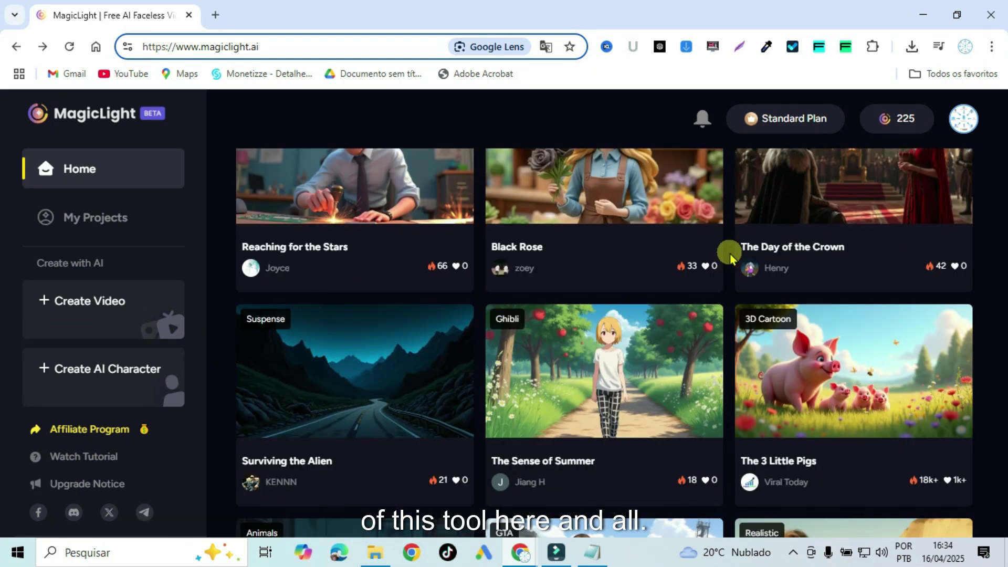
pyautogui.scroll(-1, 729, 244)
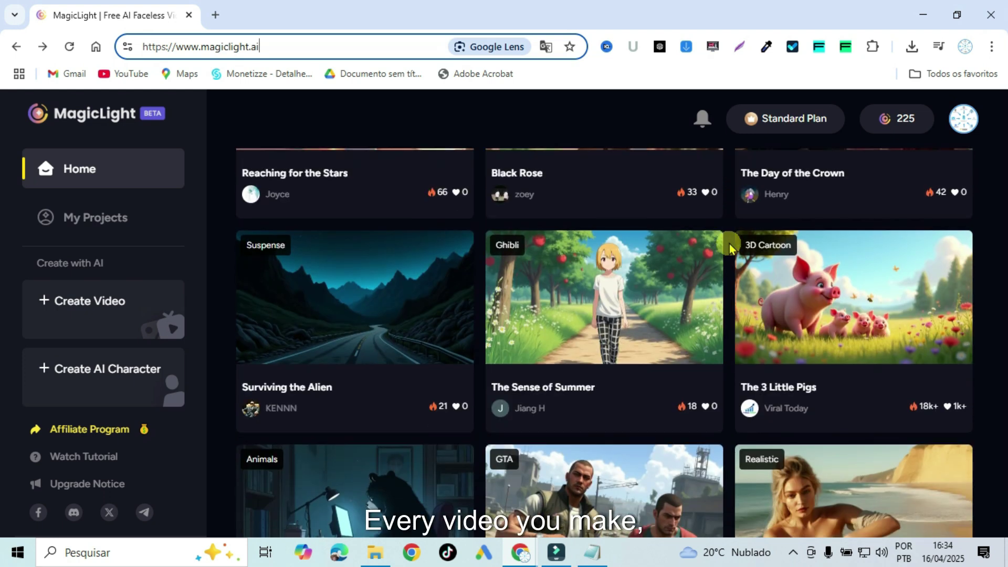
pyautogui.scroll(-2, 729, 244)
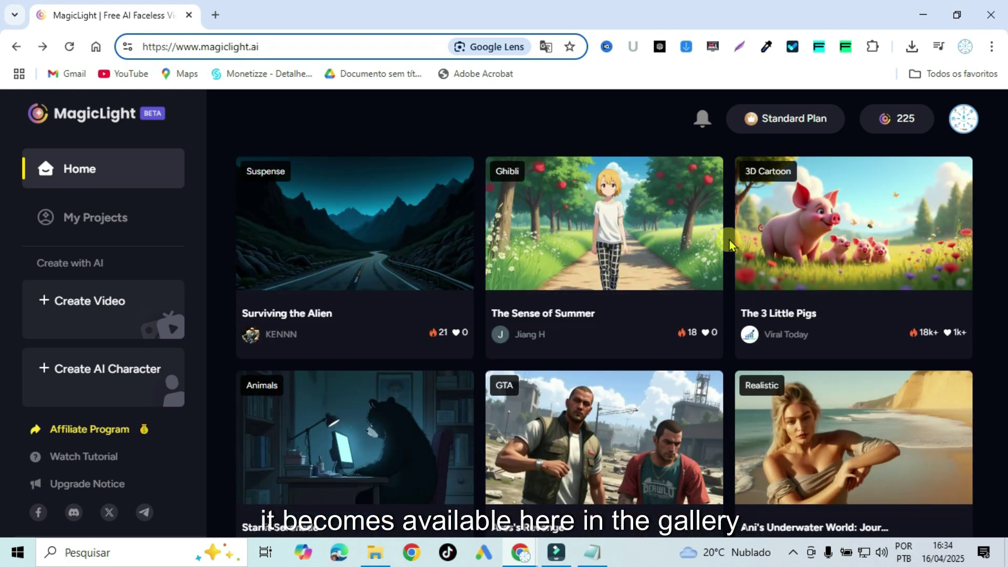
pyautogui.scroll(4, 729, 244)
pyautogui.scroll(-1, 729, 243)
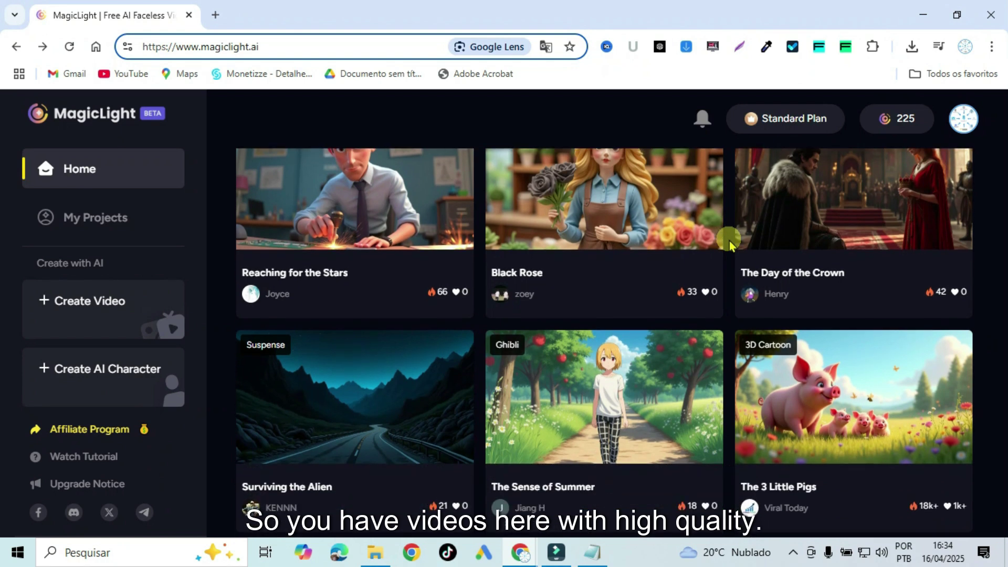
pyautogui.scroll(1, 730, 243)
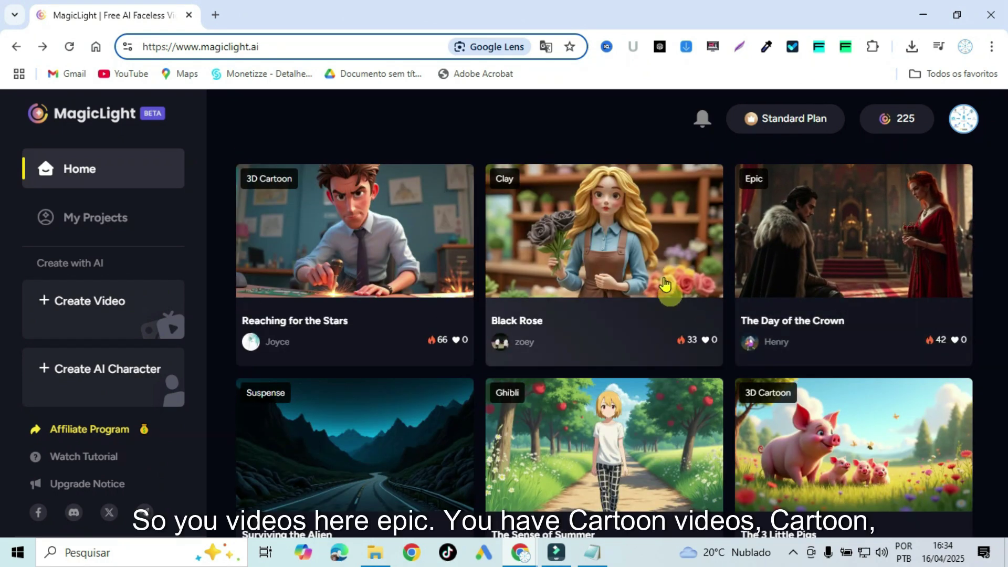
pyautogui.scroll(1, 600, 269)
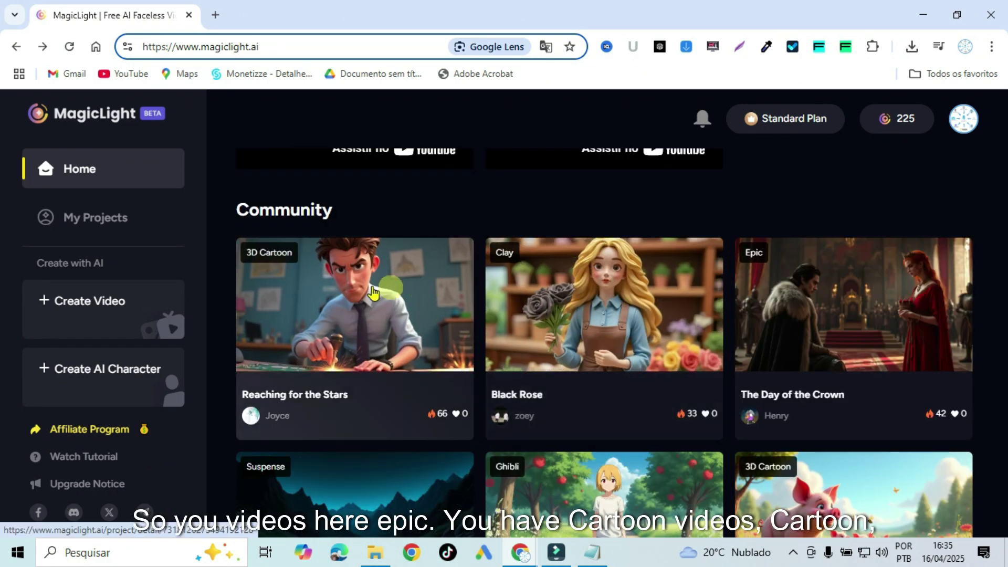
pyautogui.scroll(-5, 557, 341)
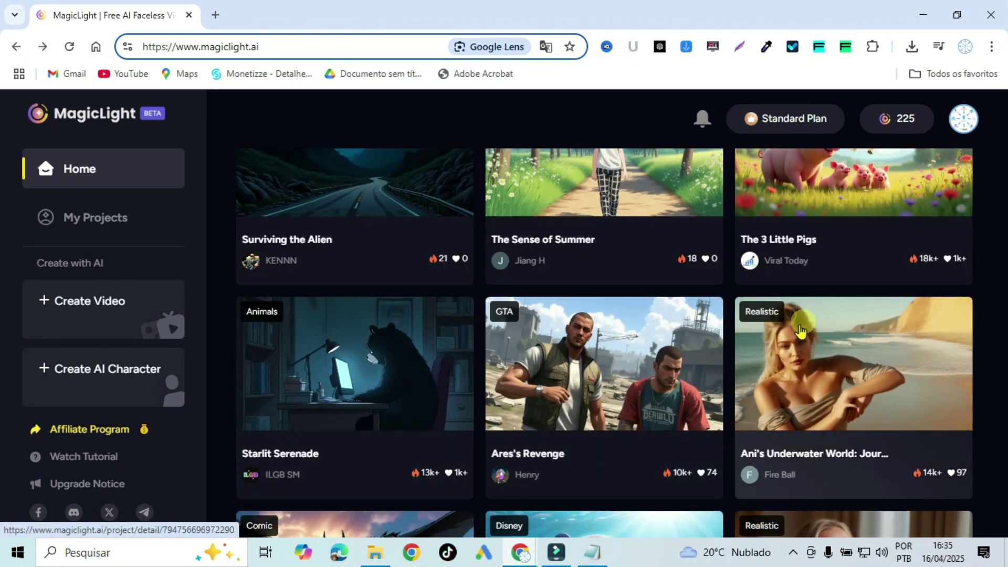
pyautogui.scroll(-1, 947, 409)
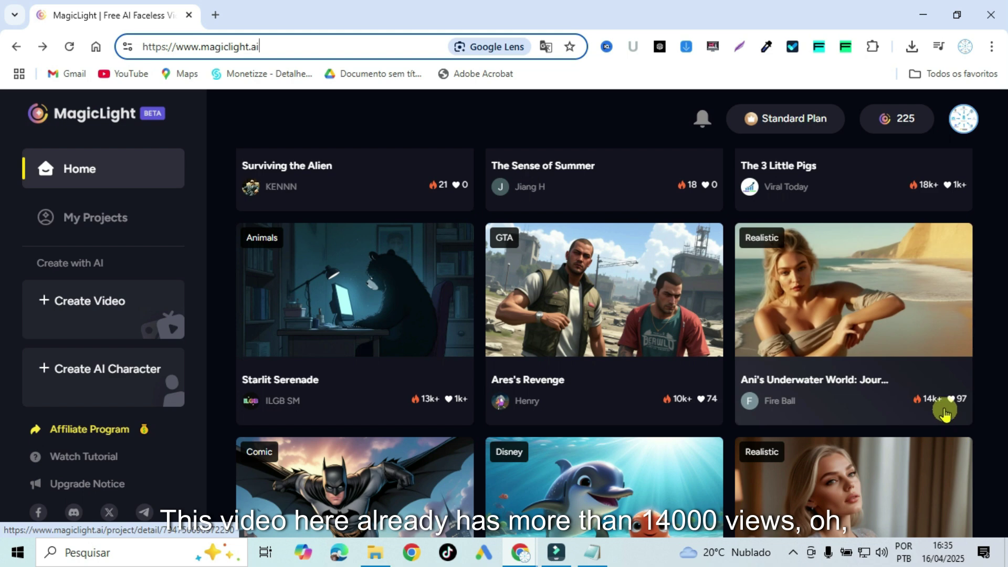
pyautogui.scroll(-2, 913, 399)
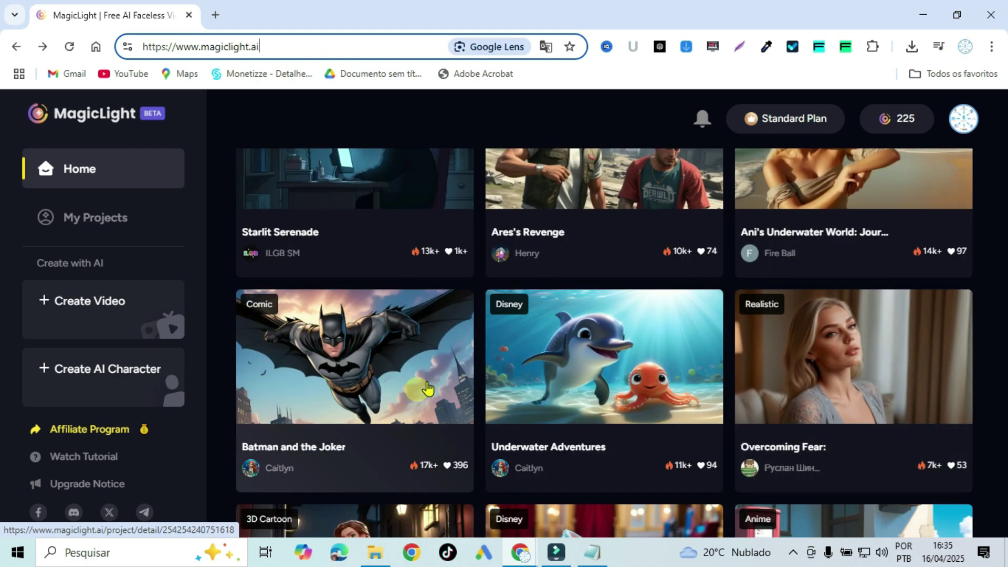
pyautogui.scroll(-2, 451, 378)
pyautogui.scroll(-8, 473, 370)
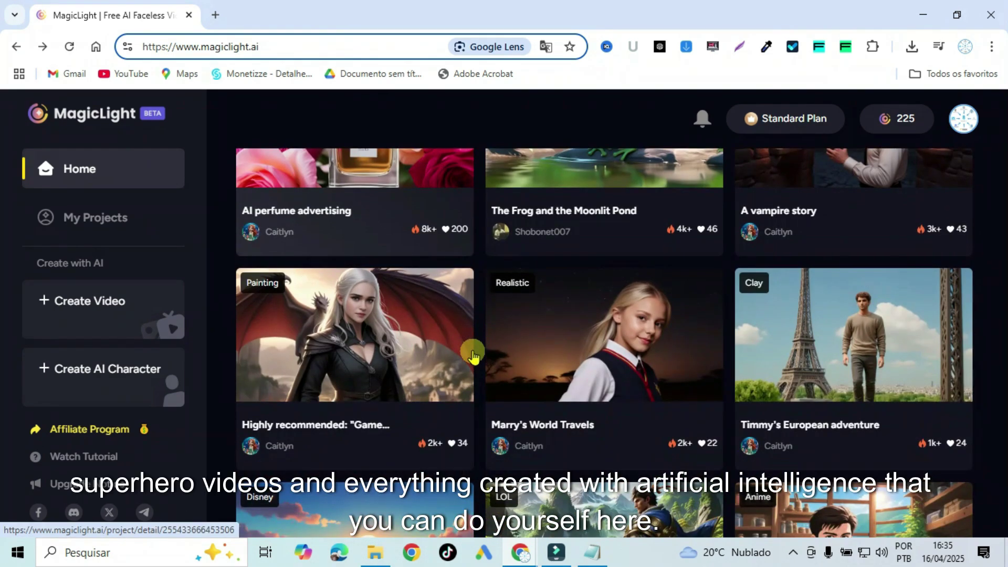
pyautogui.scroll(-1, 473, 349)
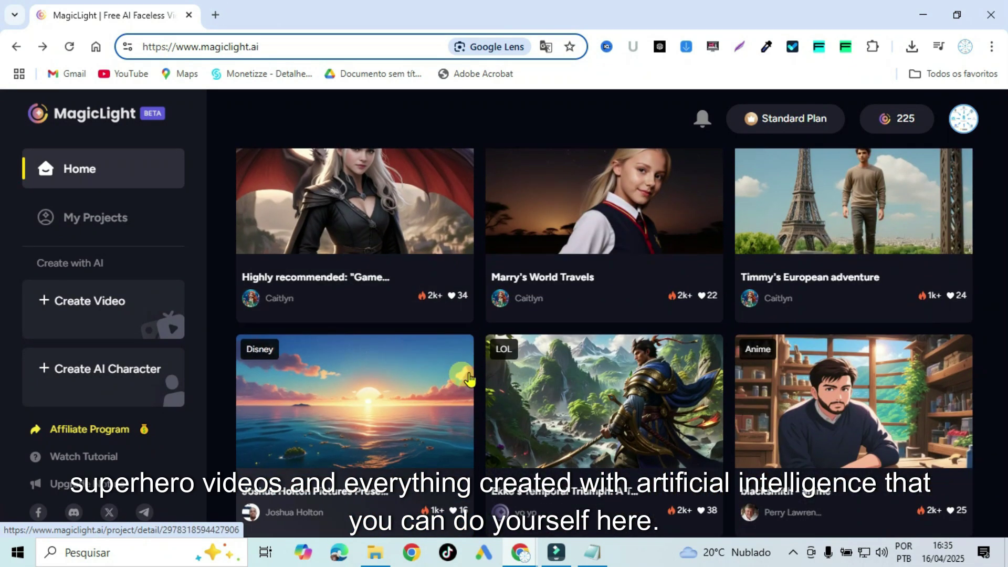
pyautogui.scroll(-1, 746, 359)
pyautogui.scroll(-3, 745, 358)
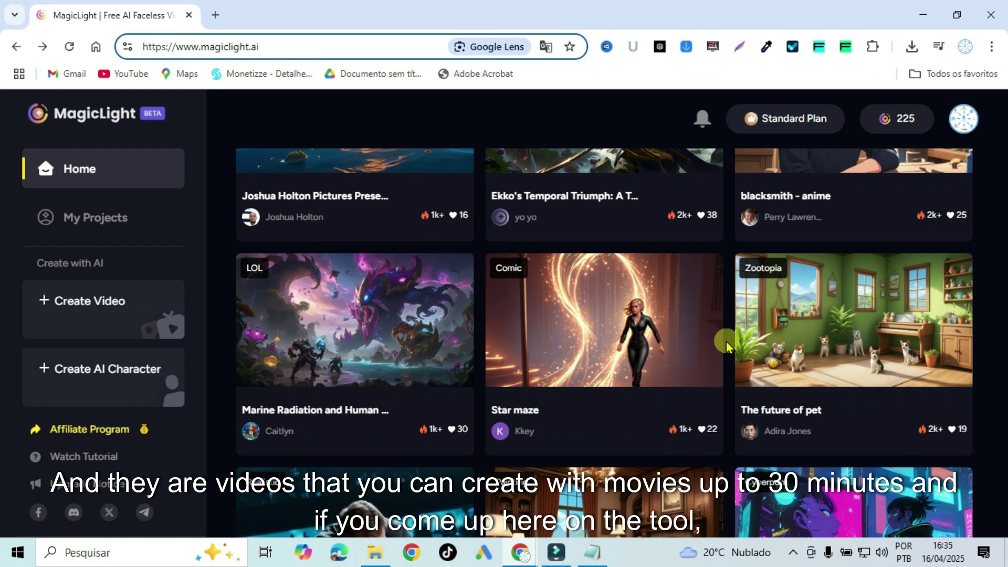
# Step: Open MagicLight's subscription plans, show monthly billing, and review the Standard Plan's price, credits and features
pyautogui.scroll(15, 726, 346)
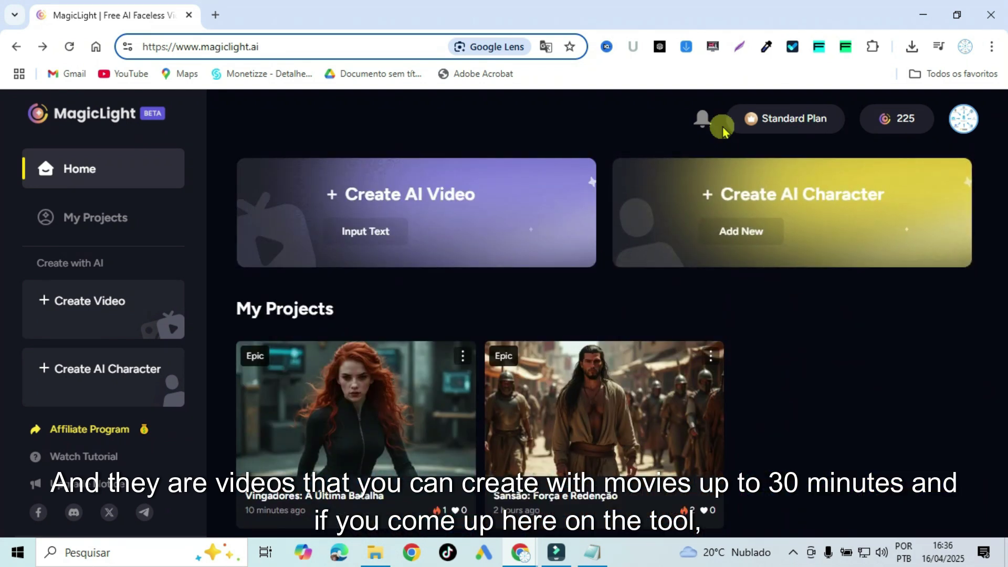
pyautogui.click(785, 131)
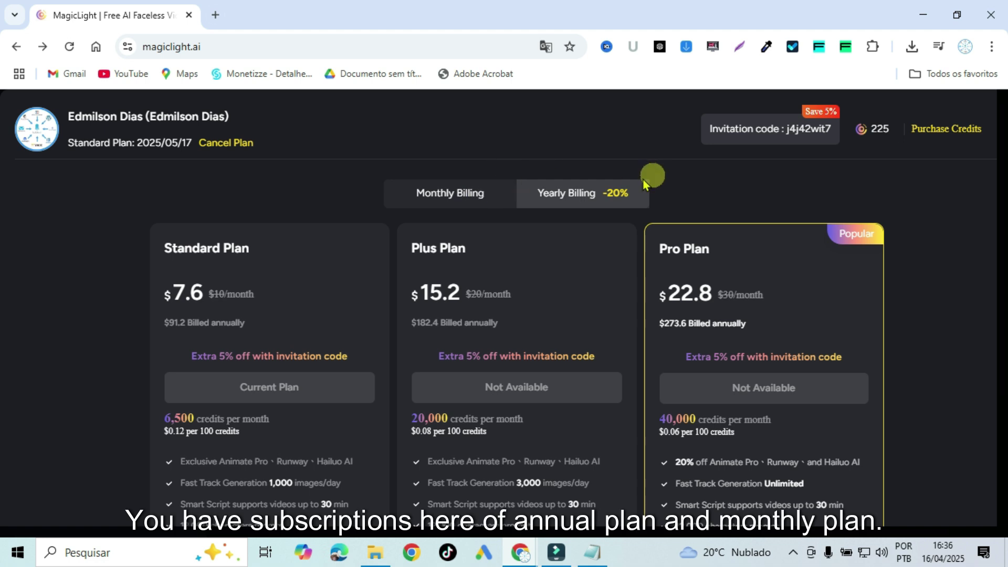
pyautogui.click(486, 197)
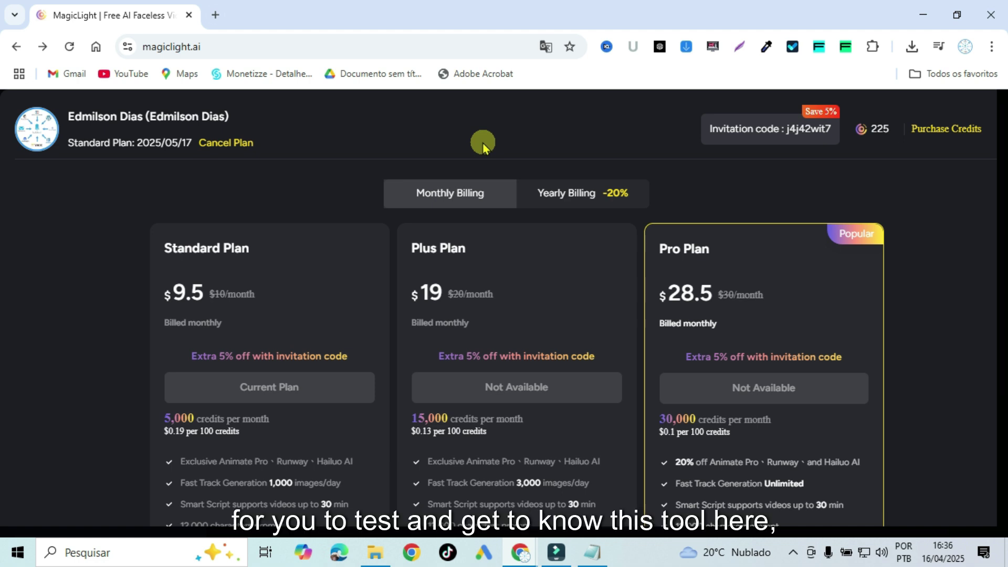
pyautogui.scroll(-1, 309, 180)
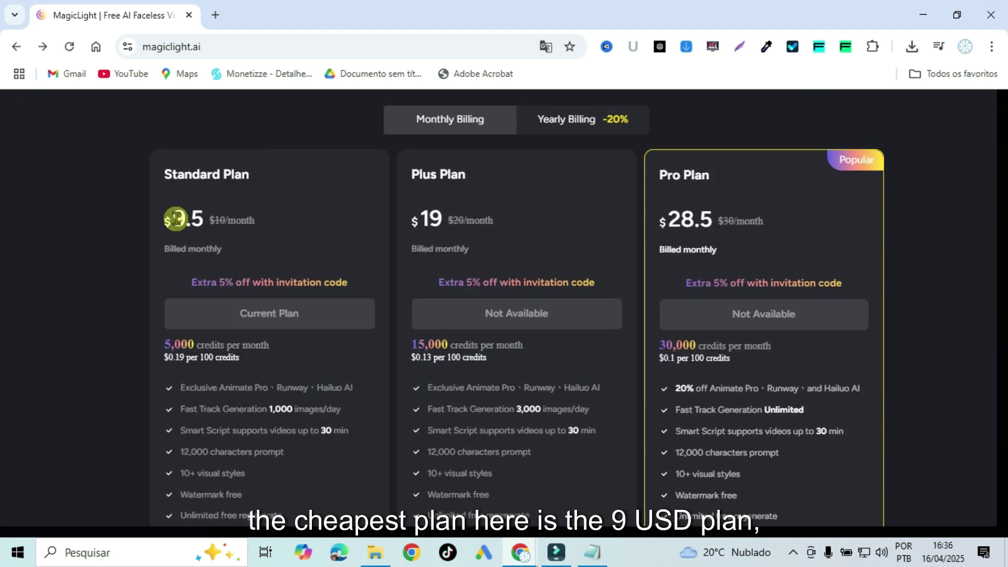
pyautogui.scroll(-1, 150, 225)
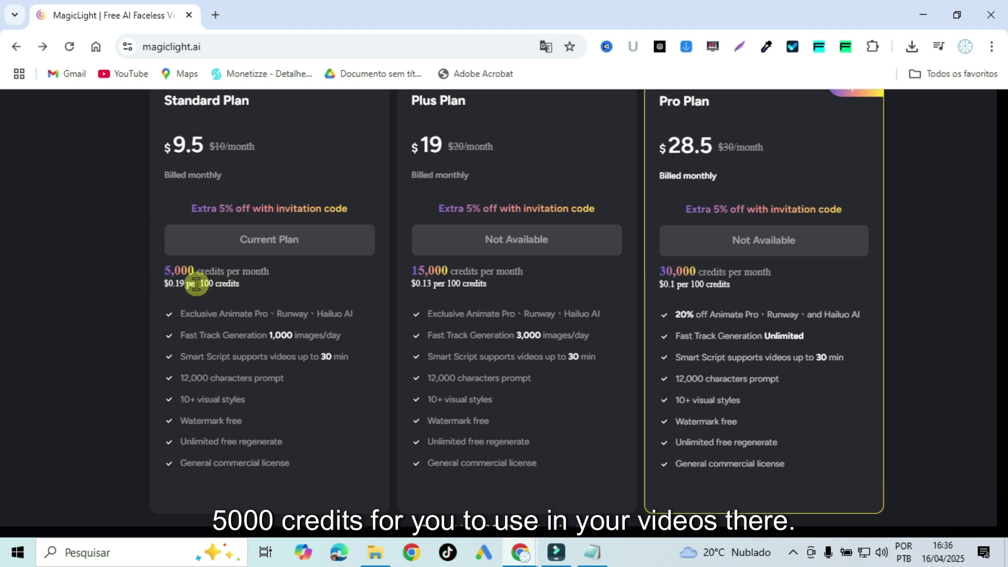
pyautogui.scroll(1, 392, 143)
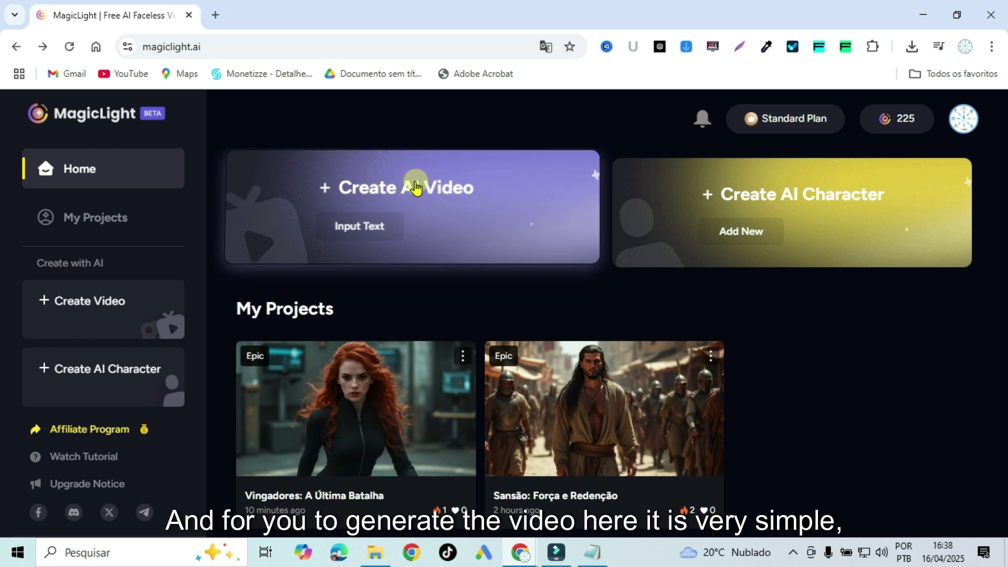
# Step: Start a new AI video with the Landscape aspect ratio and Português as the video language
pyautogui.click(432, 189)
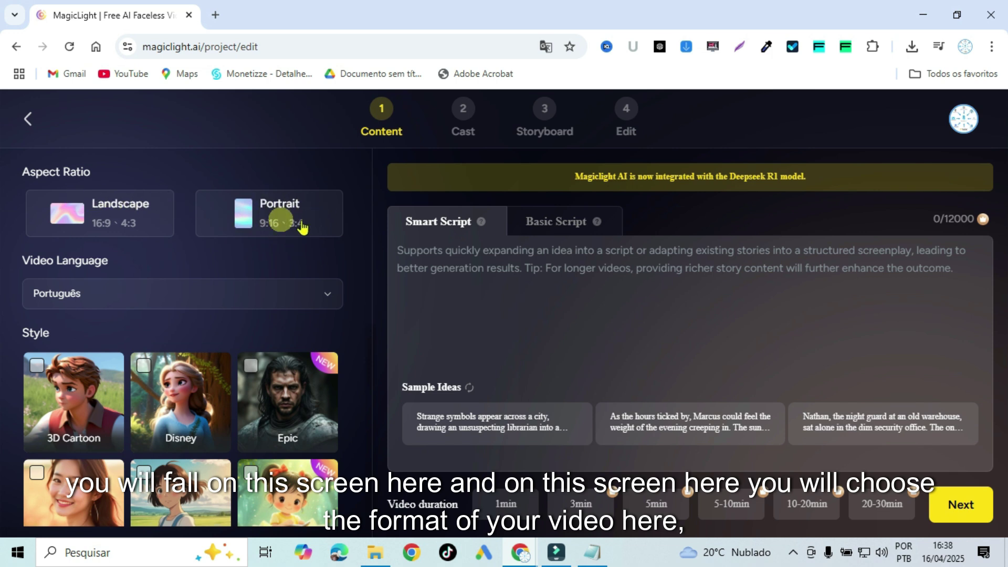
pyautogui.click(106, 212)
pyautogui.click(245, 303)
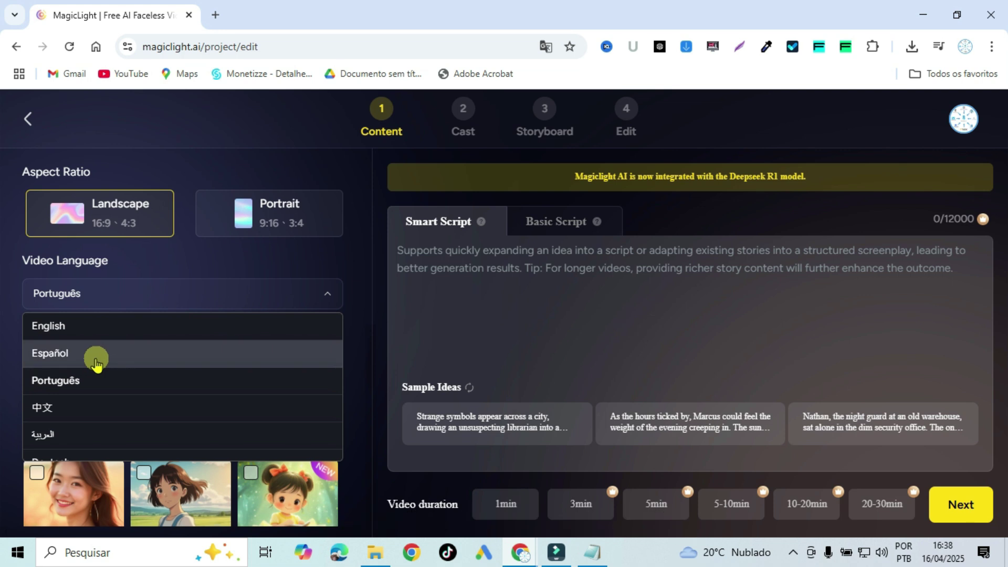
pyautogui.click(82, 386)
pyautogui.click(181, 294)
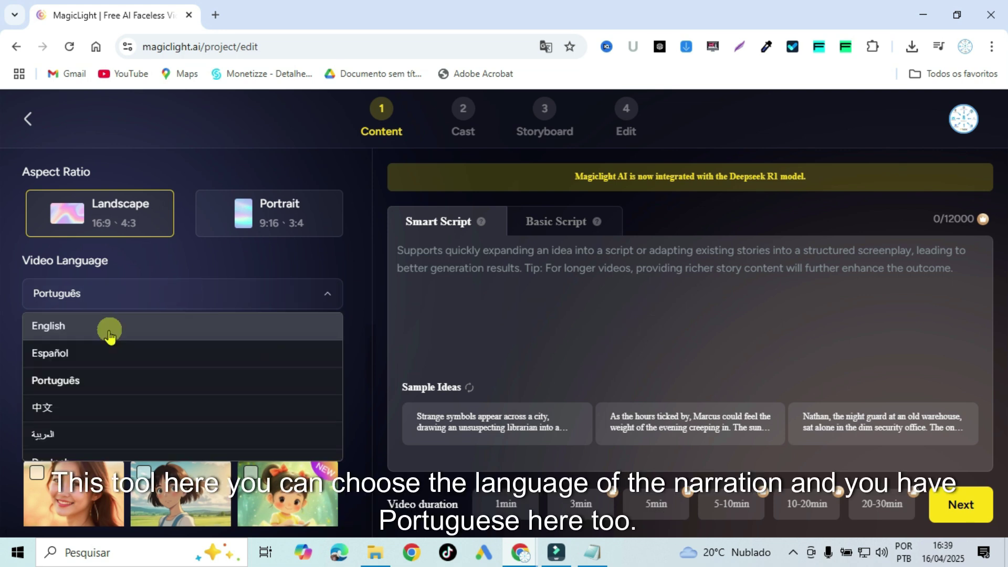
pyautogui.click(106, 380)
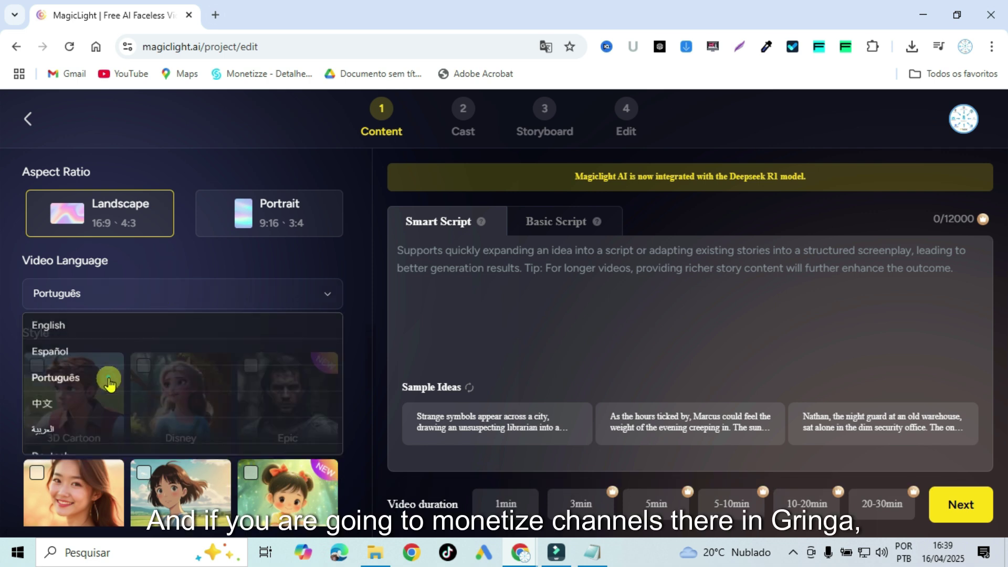
# Step: Look through the available video styles and choose the Epic style
pyautogui.scroll(-2, 236, 336)
pyautogui.scroll(2, 262, 339)
pyautogui.scroll(-2, 325, 342)
pyautogui.scroll(2, 279, 383)
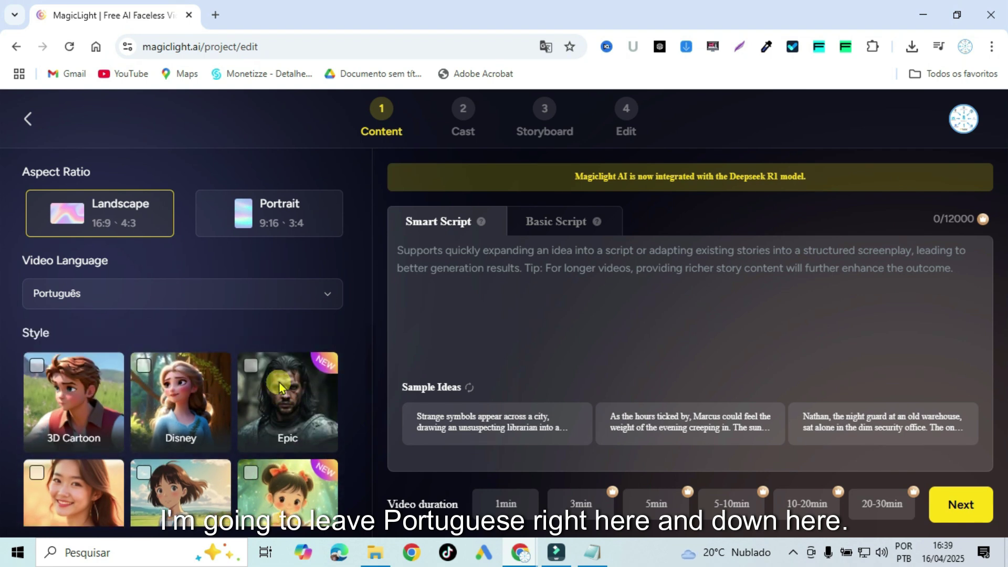
pyautogui.scroll(-2, 266, 377)
pyautogui.scroll(2, 252, 367)
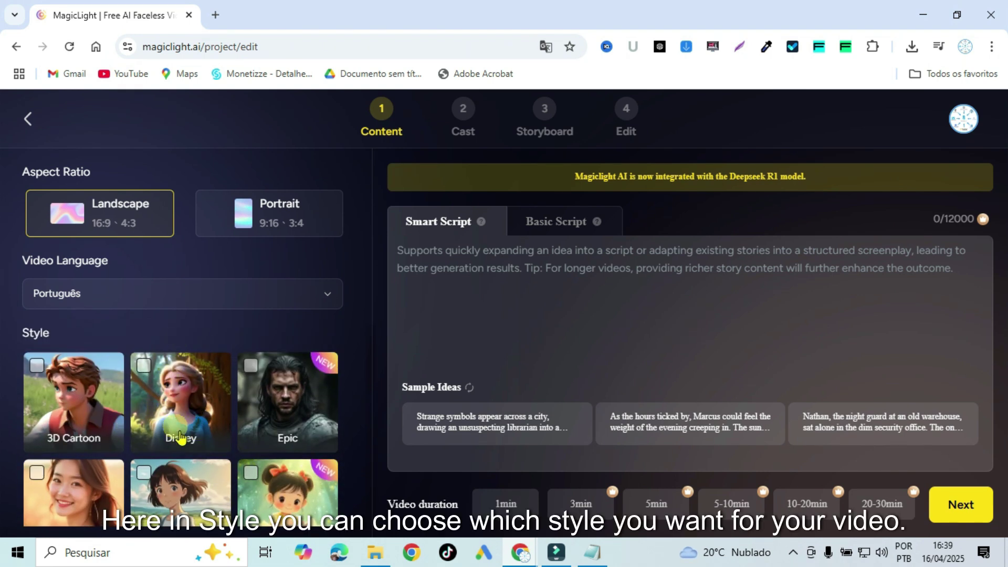
pyautogui.scroll(-1, 279, 405)
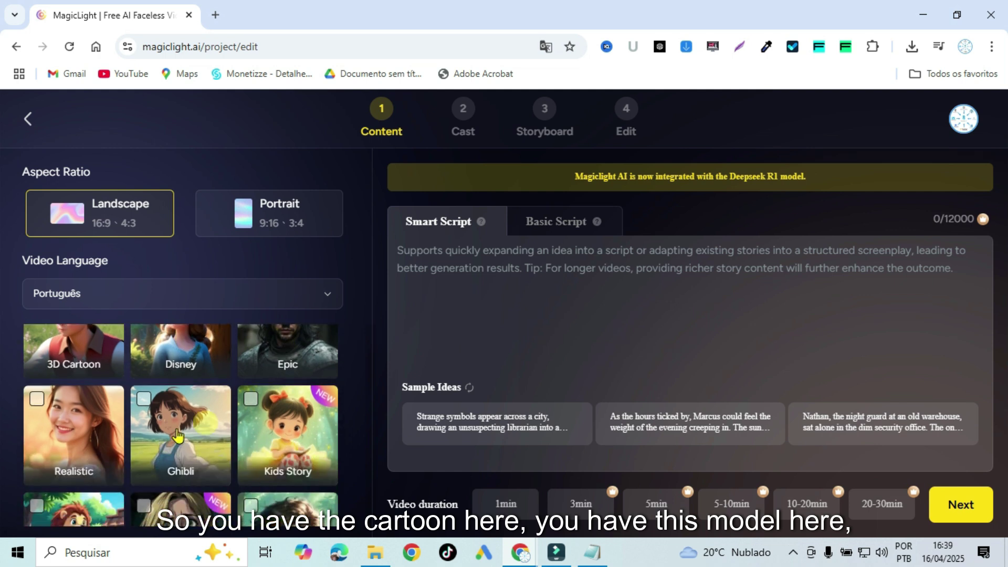
pyautogui.scroll(-1, 237, 423)
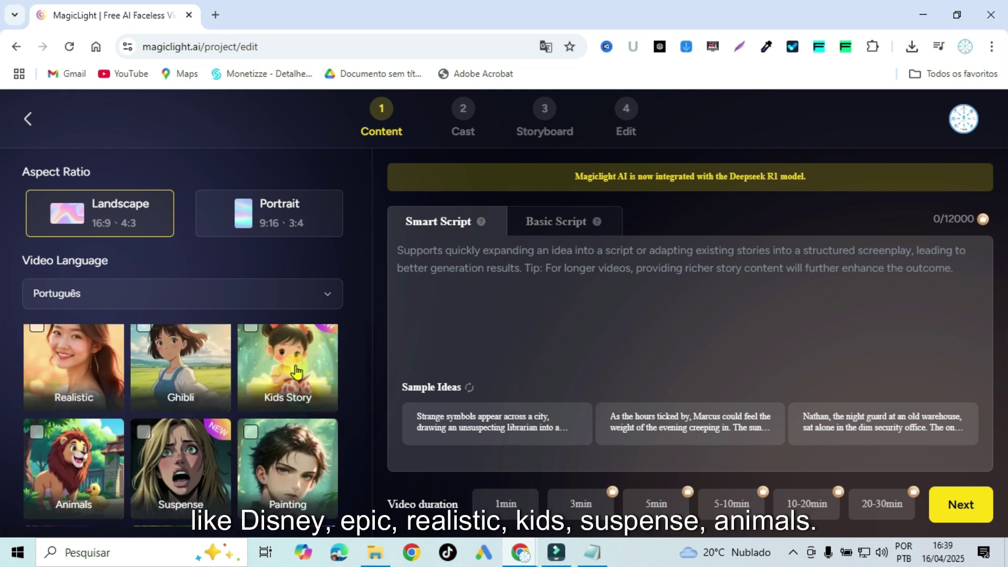
pyautogui.scroll(-1, 170, 464)
pyautogui.scroll(-1, 310, 386)
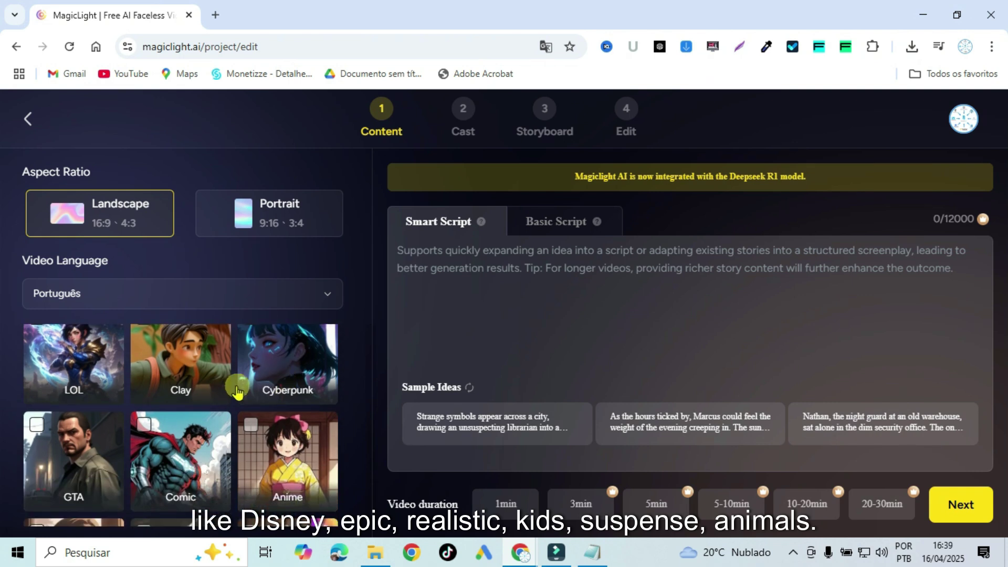
pyautogui.scroll(-1, 236, 399)
pyautogui.scroll(-1, 241, 412)
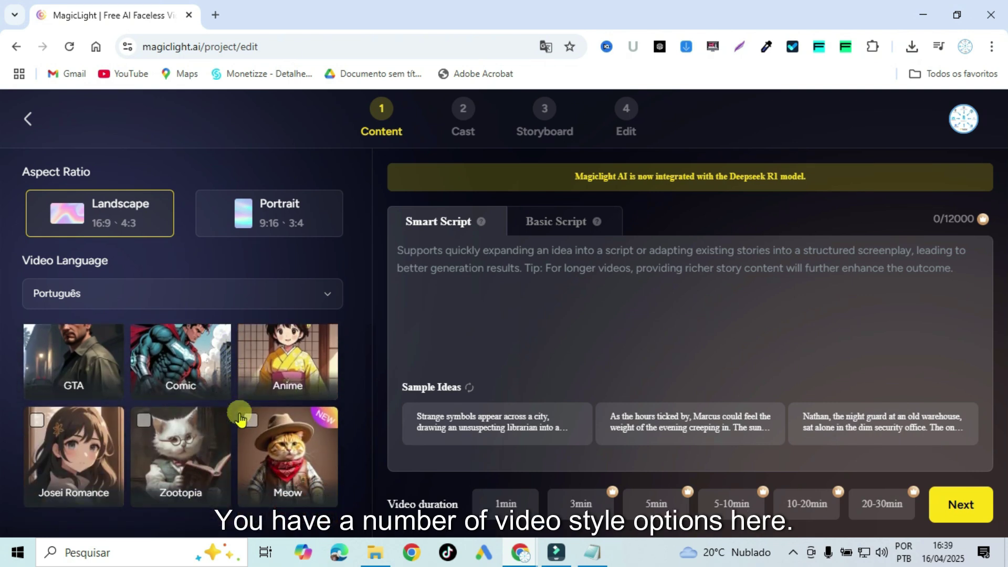
pyautogui.scroll(2, 239, 415)
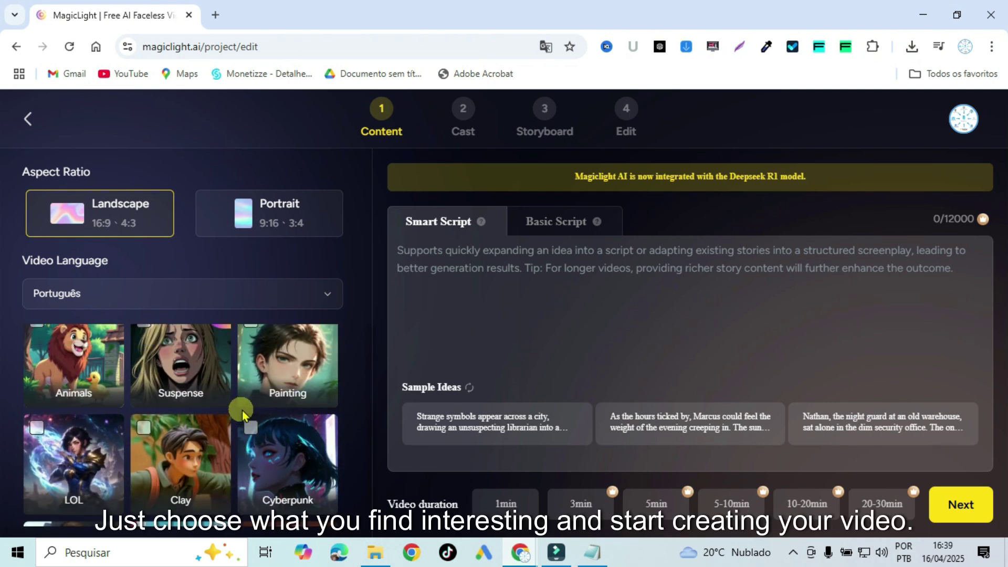
pyautogui.scroll(1, 242, 411)
pyautogui.scroll(3, 242, 411)
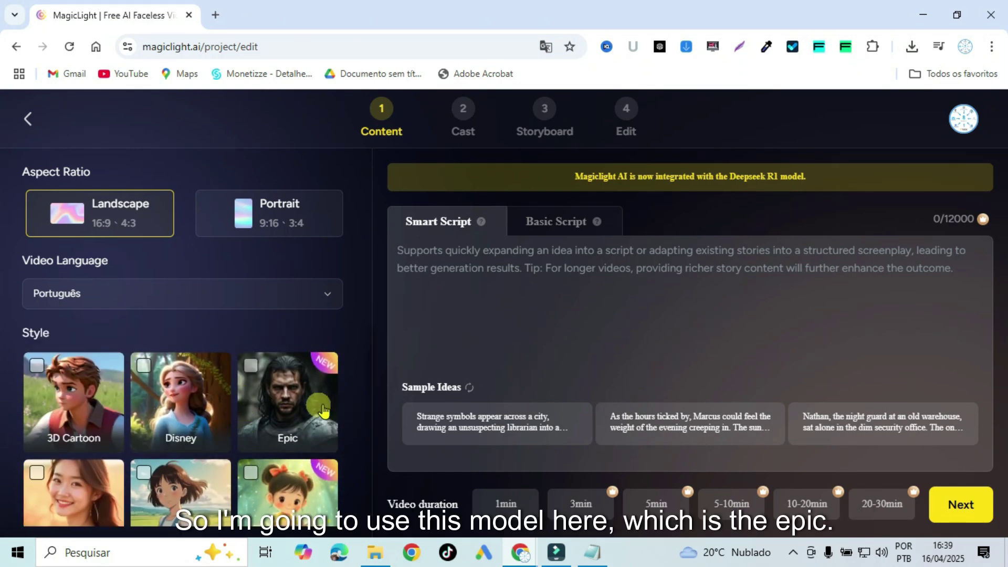
pyautogui.click(273, 391)
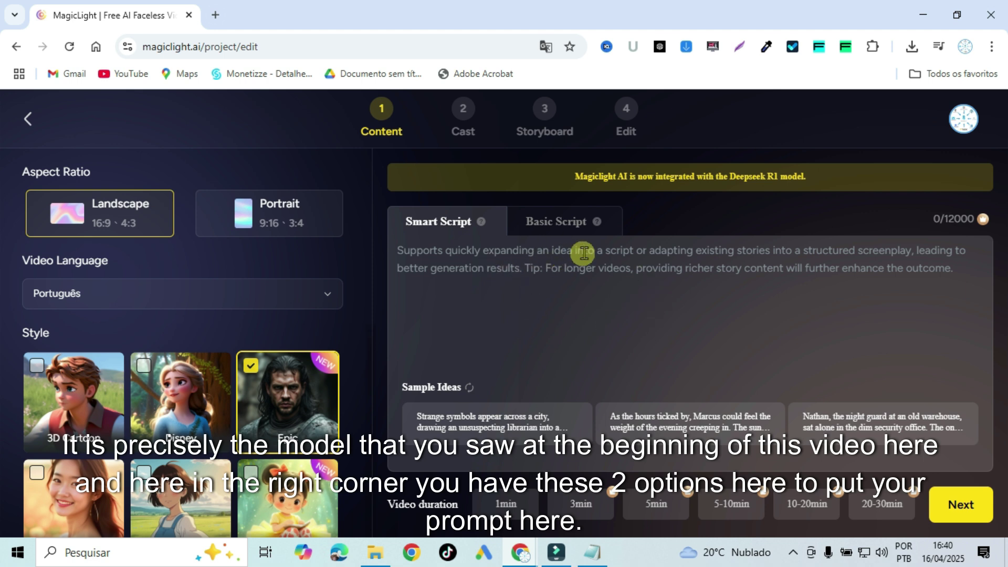
# Step: Compare Basic Script with Smart Script, then switch to Genspark and copy the Samson trailer script through the text line "Sansão - Juízes 13-16"
pyautogui.click(575, 223)
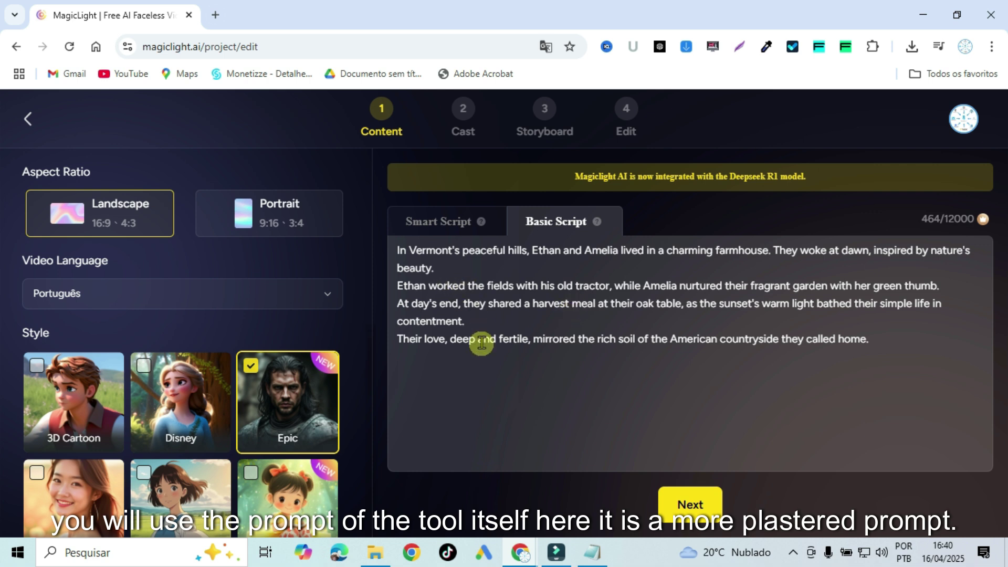
pyautogui.click(455, 225)
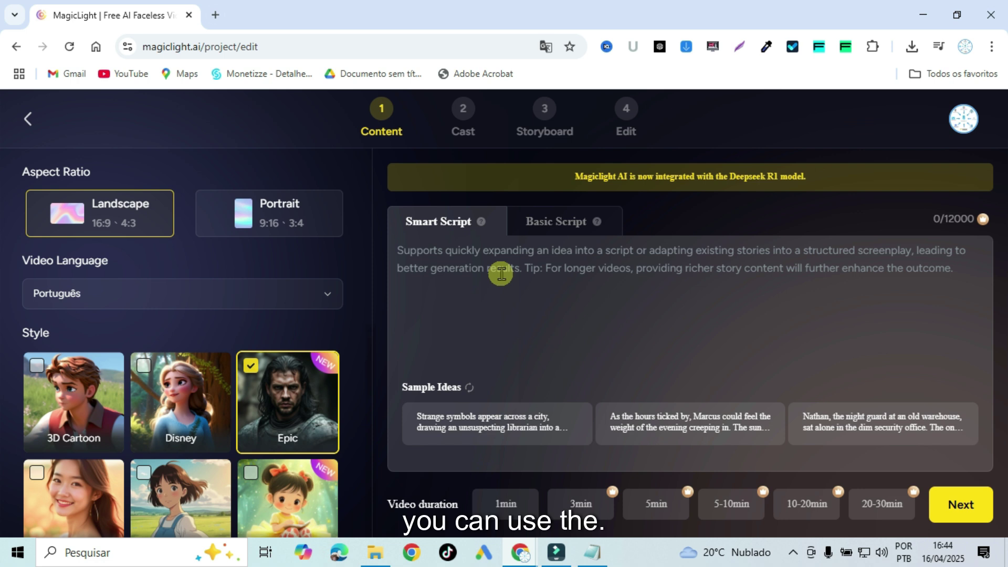
pyautogui.hotkey('alt', 'Tab')
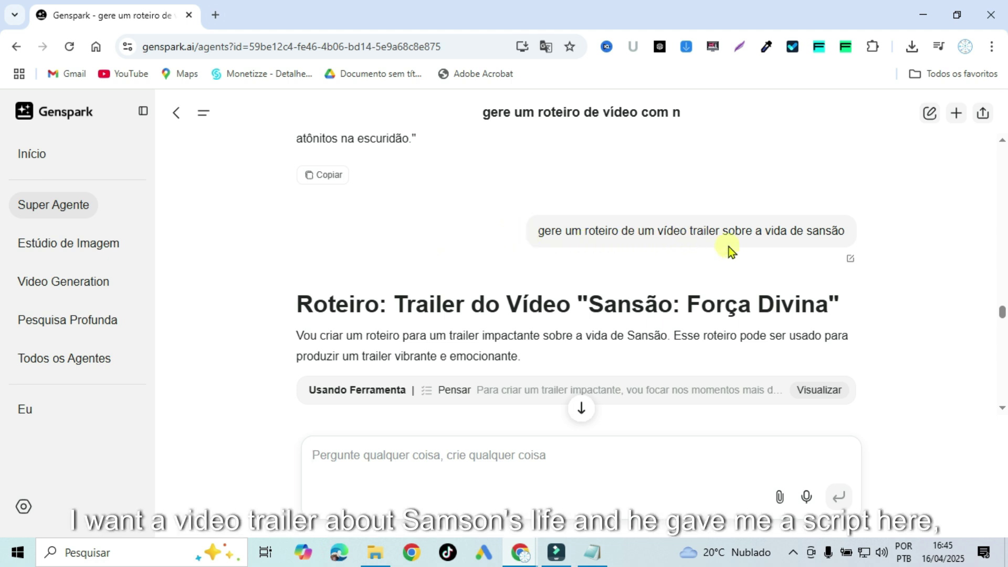
pyautogui.scroll(-7, 459, 286)
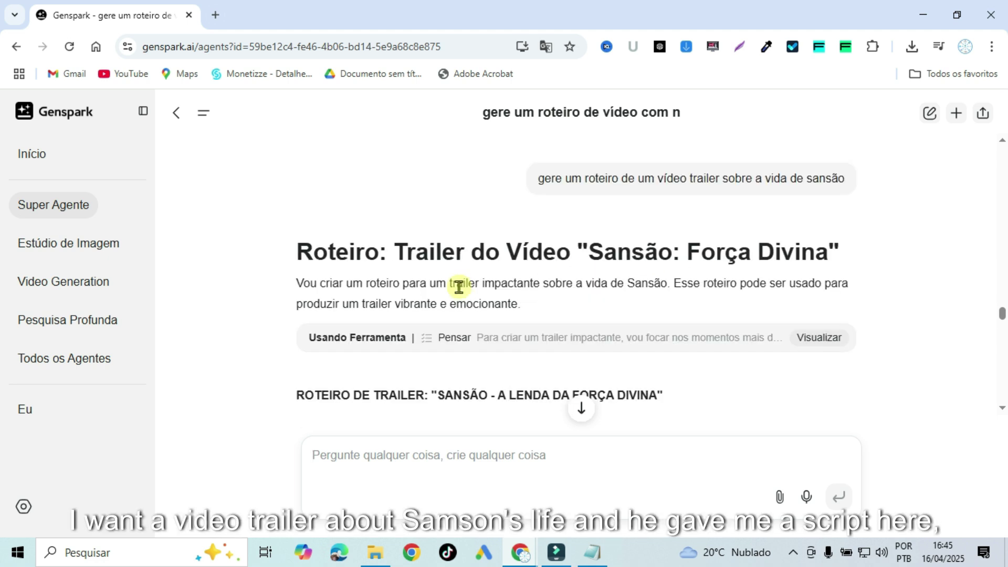
pyautogui.scroll(-6, 458, 283)
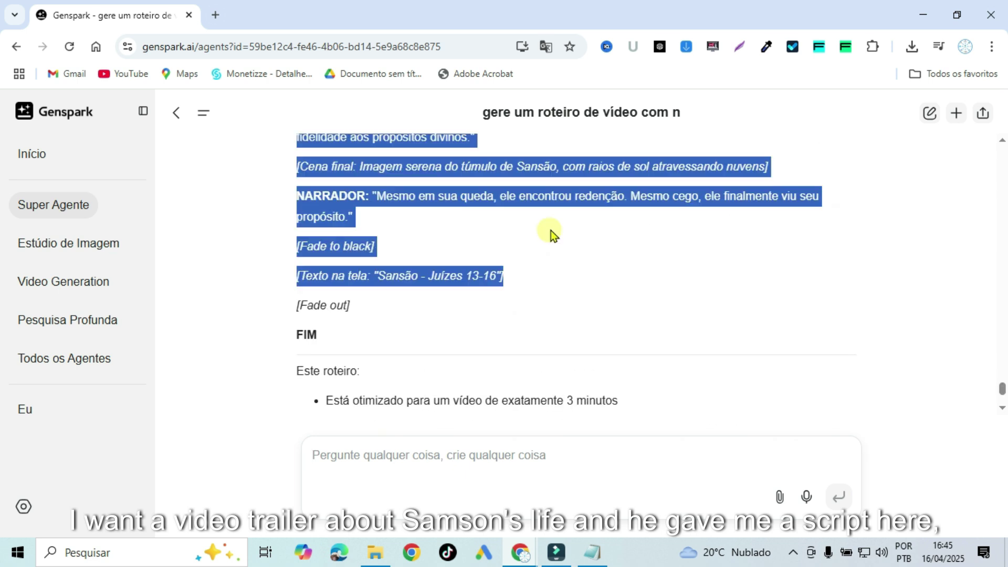
pyautogui.scroll(4, 551, 230)
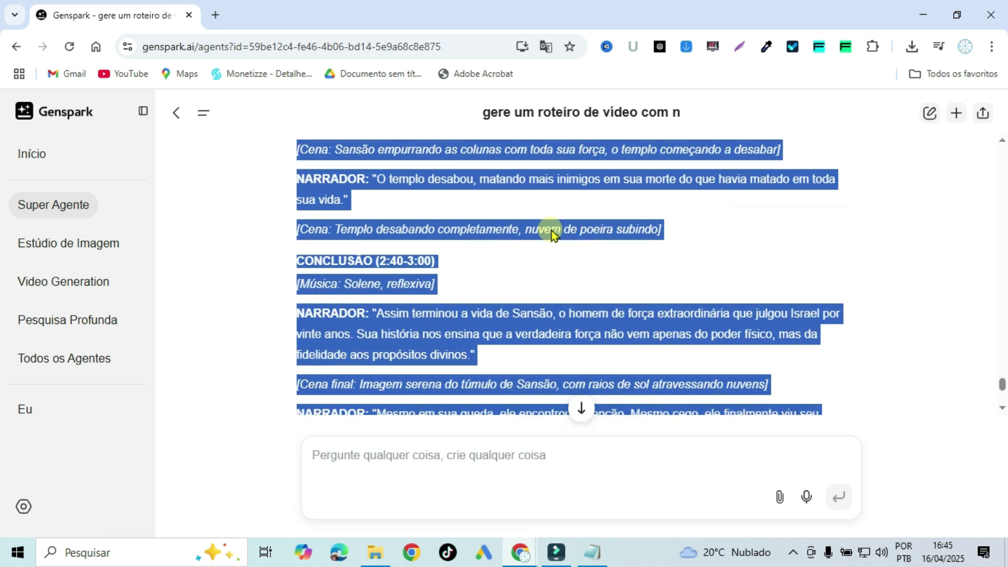
# Step: Back in MagicLight, paste the Samson script as the Smart Script, with a 3min video duration, and generate the scenes
pyautogui.hotkey('alt', 'Tab')
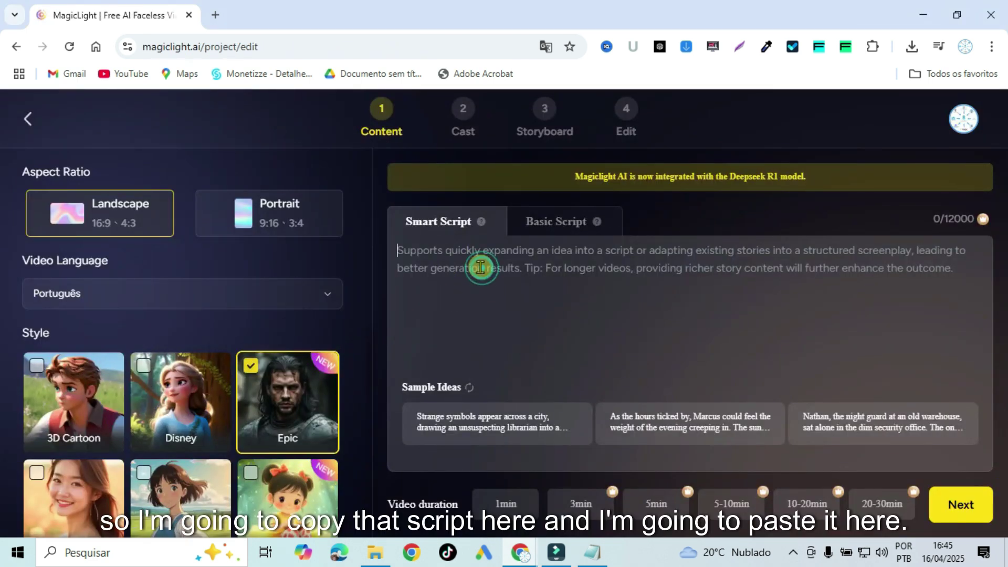
pyautogui.hotkey('ctrl', 'v')
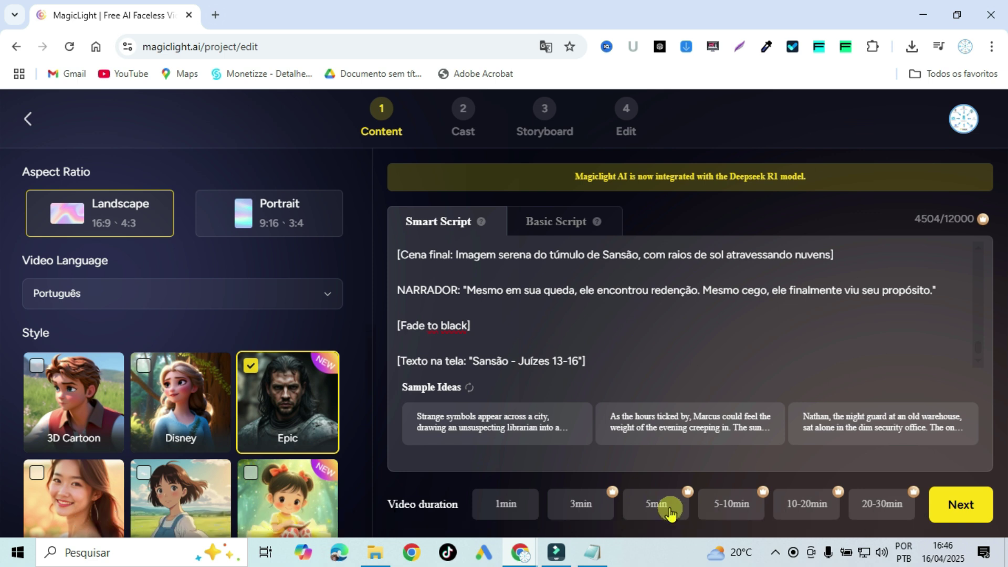
pyautogui.click(583, 505)
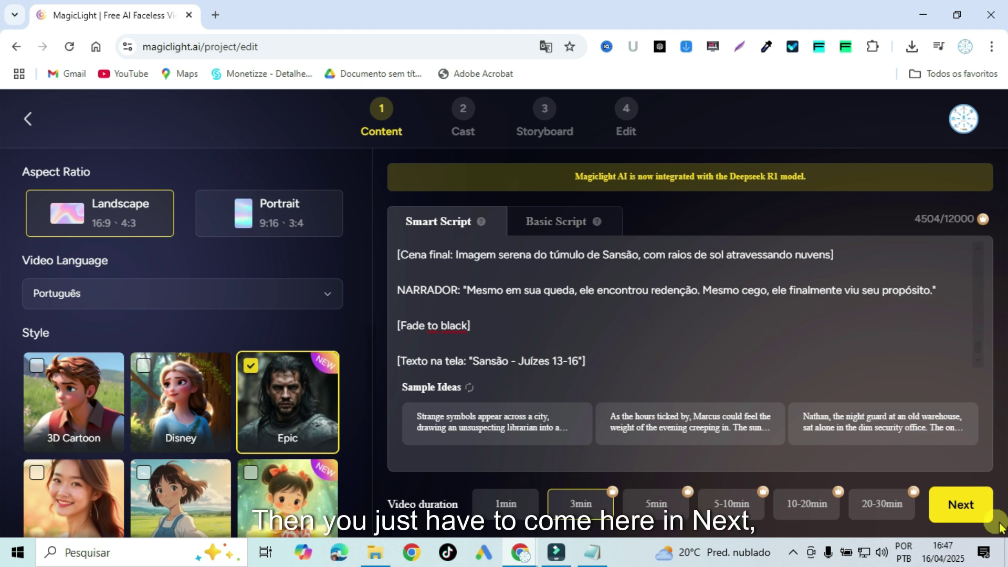
pyautogui.click(956, 504)
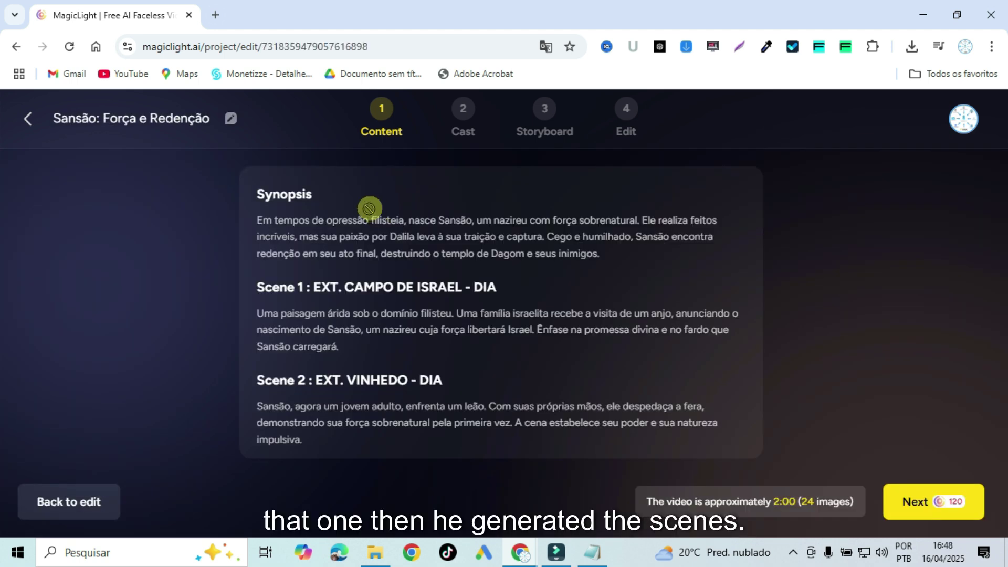
# Step: Review the generated synopsis and scene descriptions of the Samson story and proceed to the Cast stage
pyautogui.scroll(-8, 465, 243)
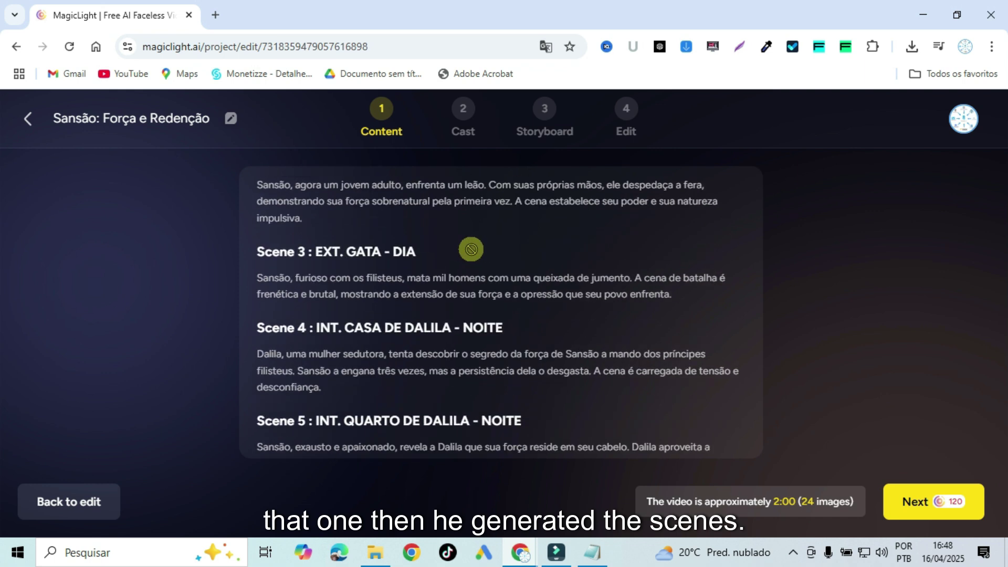
pyautogui.scroll(-1, 474, 253)
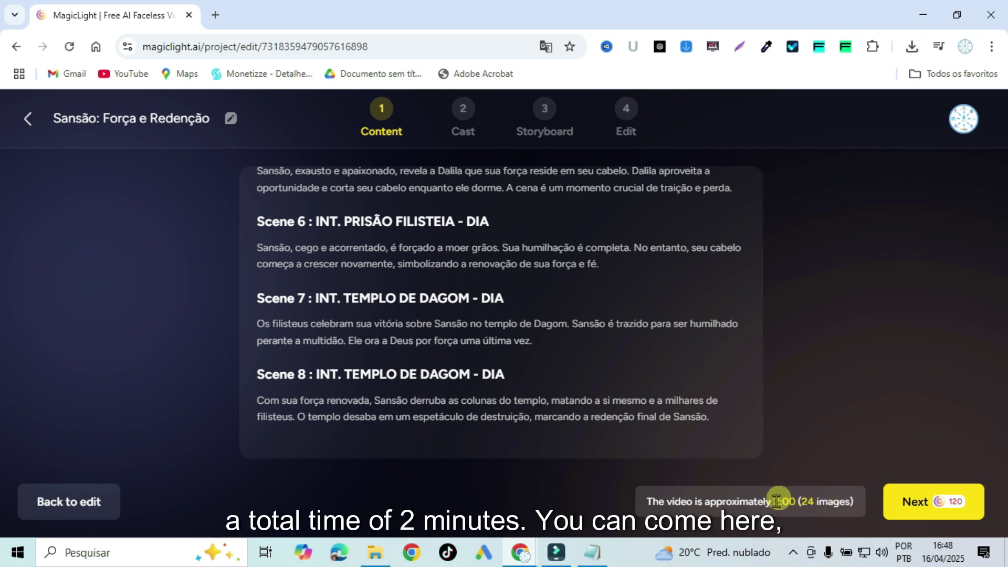
pyautogui.click(904, 506)
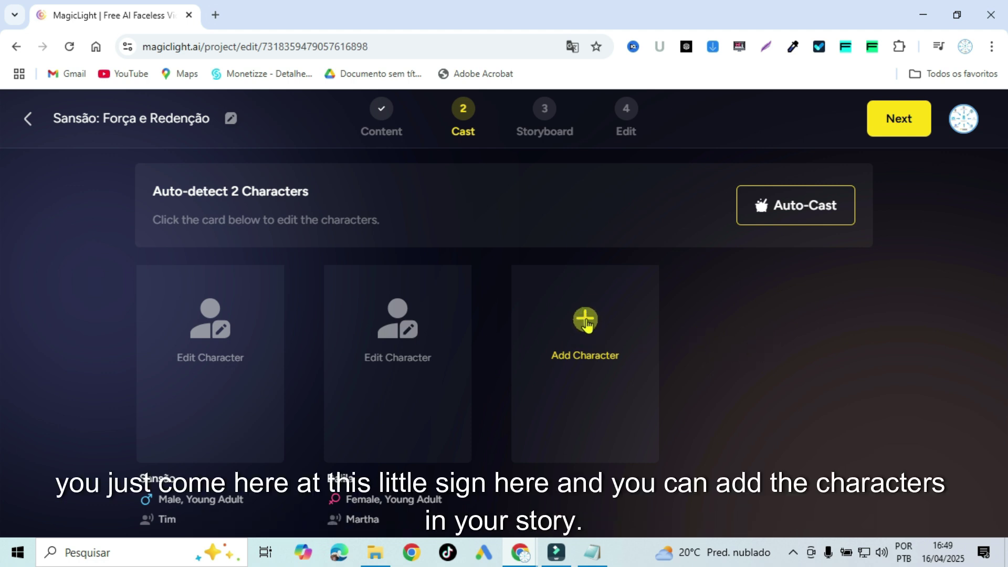
# Step: Begin adding a character to the cast and examine the Character Library's ready-made male, female and child characters
pyautogui.click(585, 319)
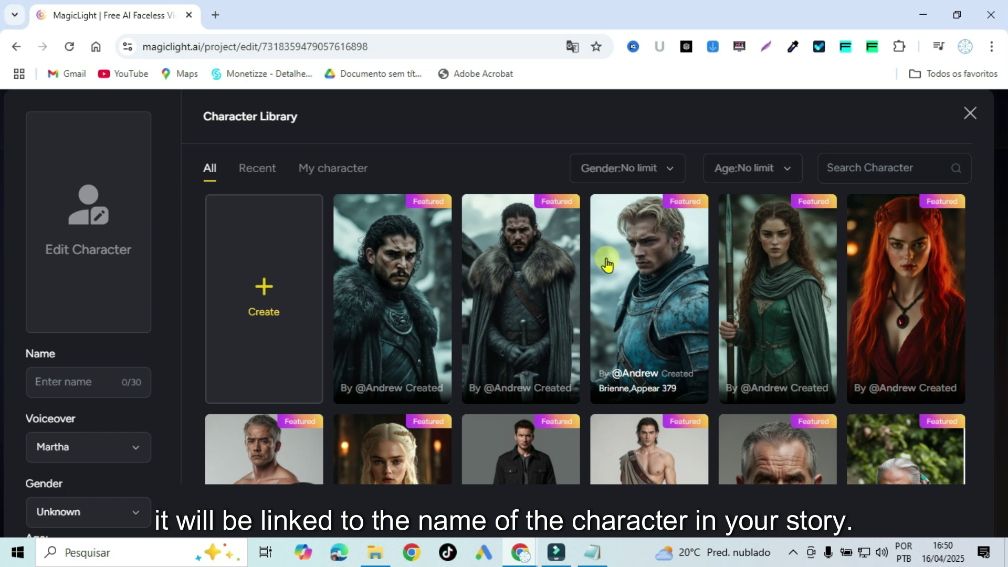
pyautogui.scroll(-7, 663, 292)
pyautogui.scroll(-10, 664, 327)
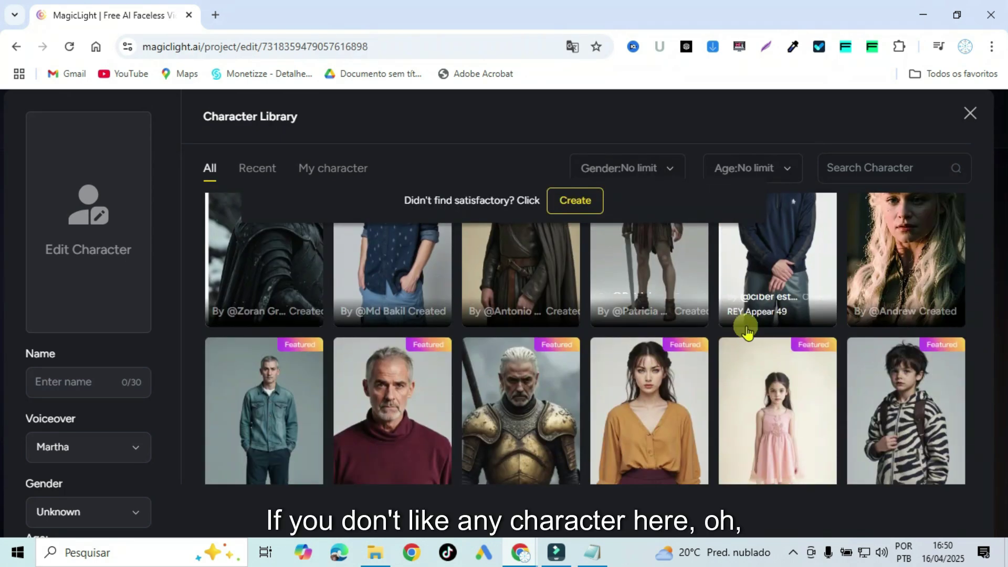
pyautogui.scroll(-10, 759, 336)
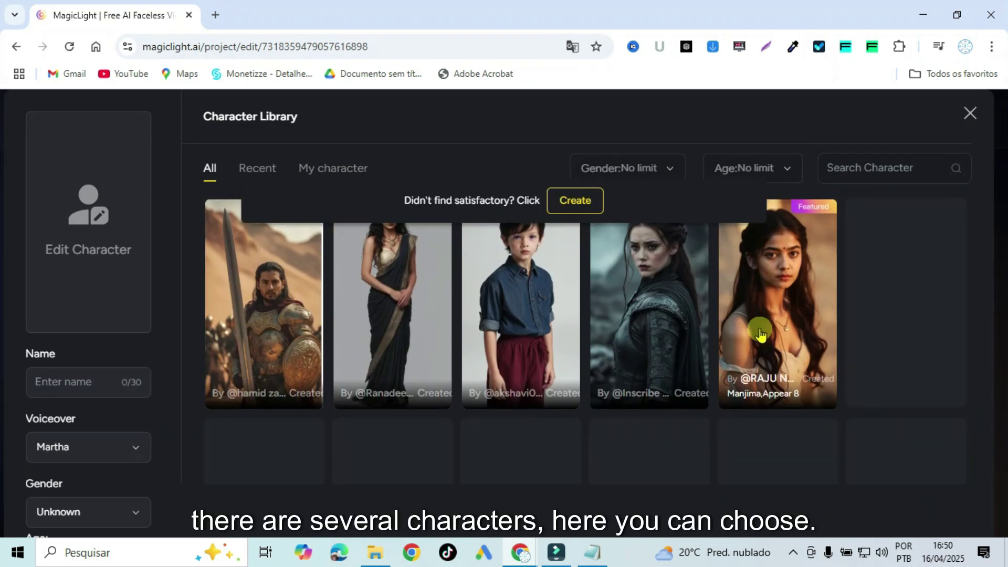
pyautogui.scroll(-10, 626, 301)
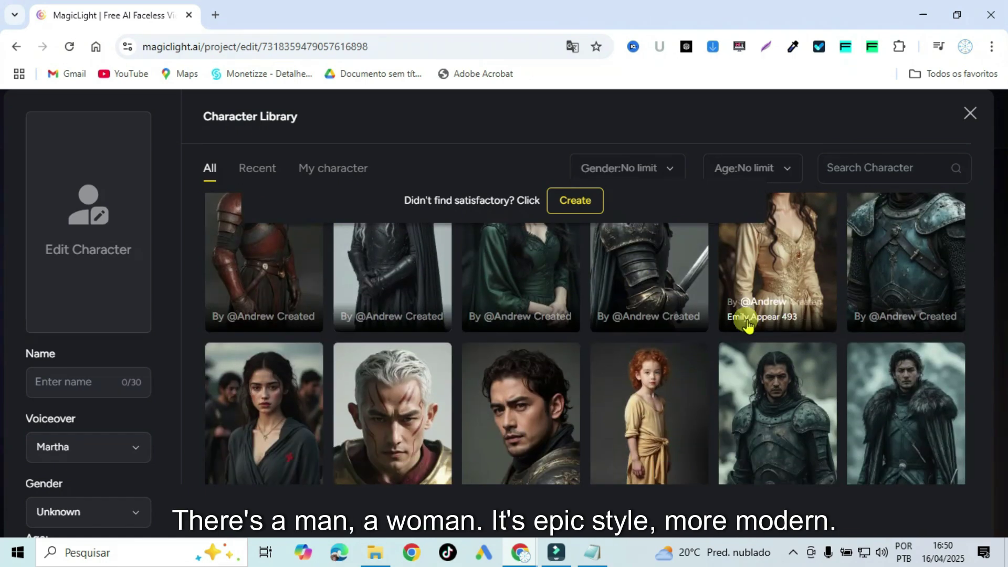
pyautogui.scroll(-5, 649, 321)
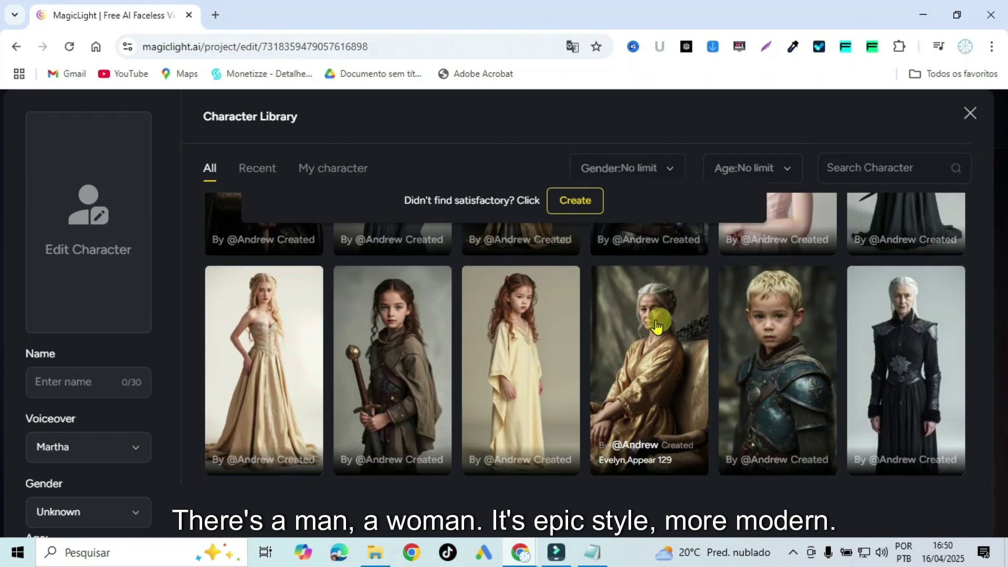
pyautogui.scroll(-5, 649, 322)
pyautogui.scroll(-10, 650, 322)
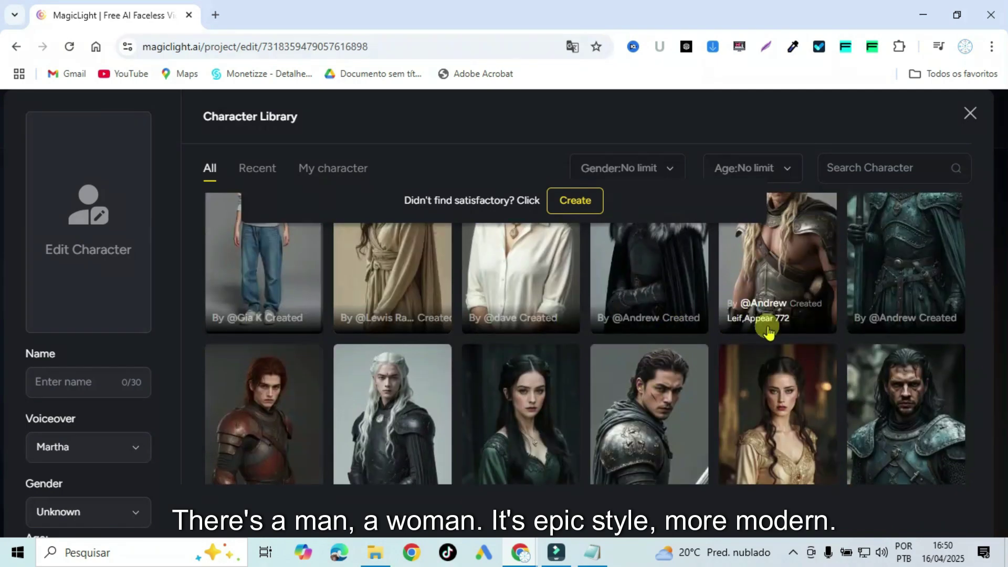
pyautogui.scroll(15, 666, 323)
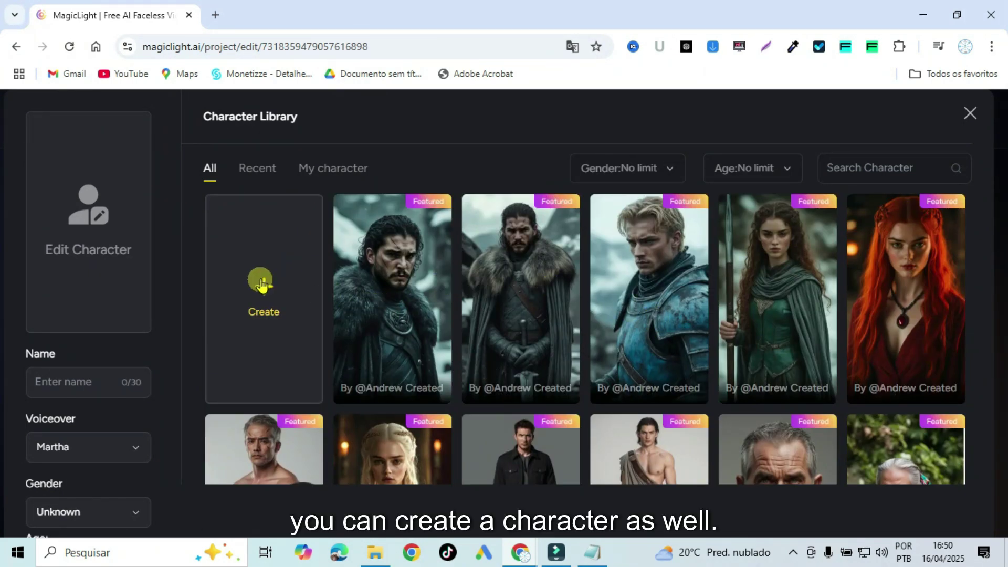
# Step: Open the form for creating a custom character and review its prompt options and the optional face and clothing photo uploads
pyautogui.click(262, 283)
pyautogui.scroll(-3, 368, 265)
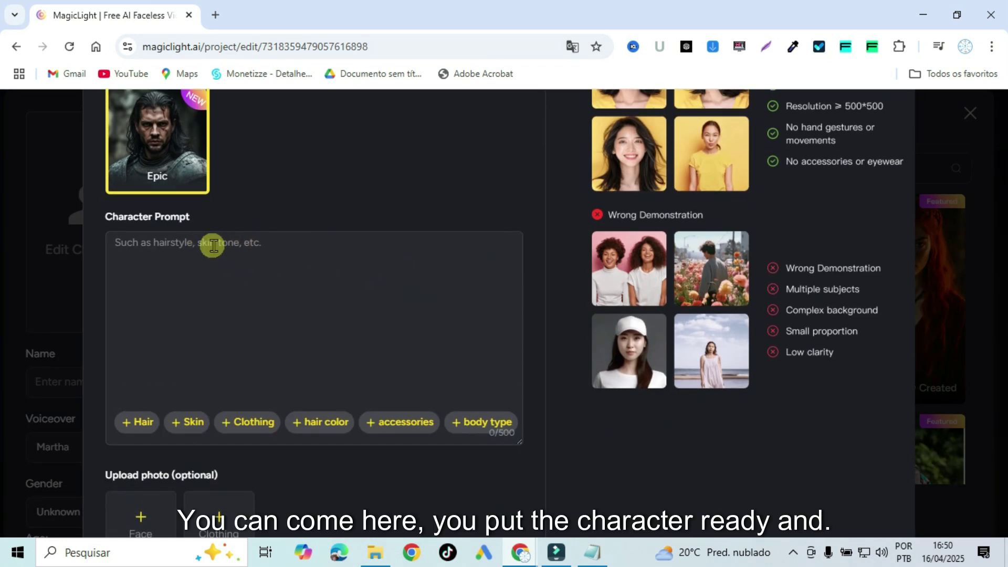
pyautogui.scroll(-2, 213, 245)
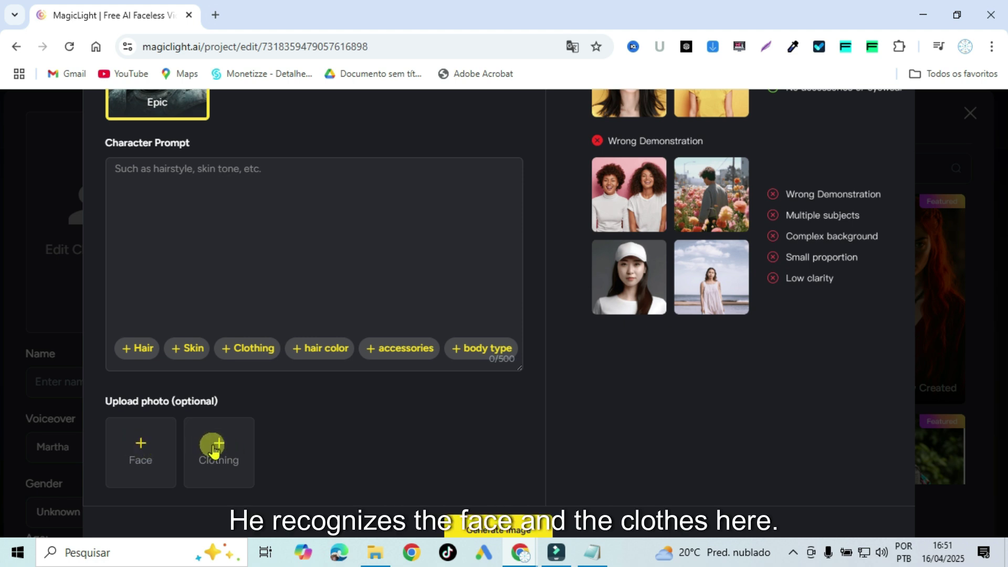
# Step: Examine the custom character form's photo uploads, name field and gender, category and age options, and close it without creating a character
pyautogui.click(141, 444)
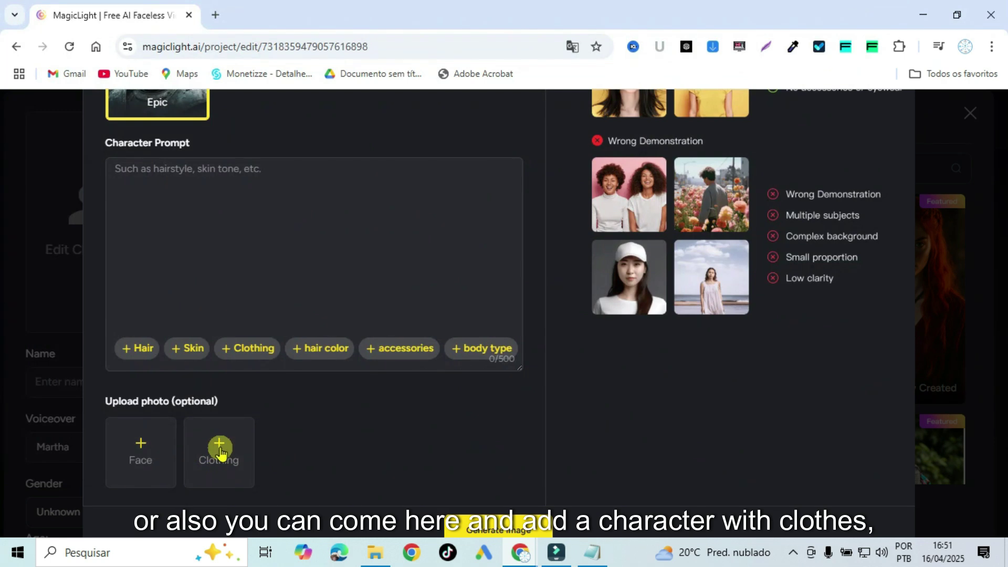
pyautogui.click(220, 449)
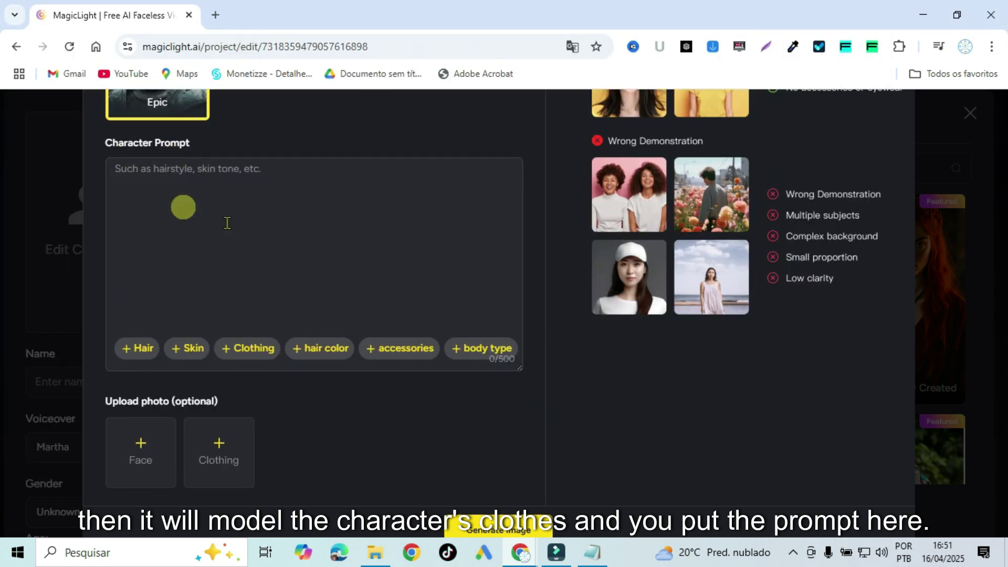
pyautogui.scroll(1, 276, 235)
pyautogui.scroll(-2, 278, 236)
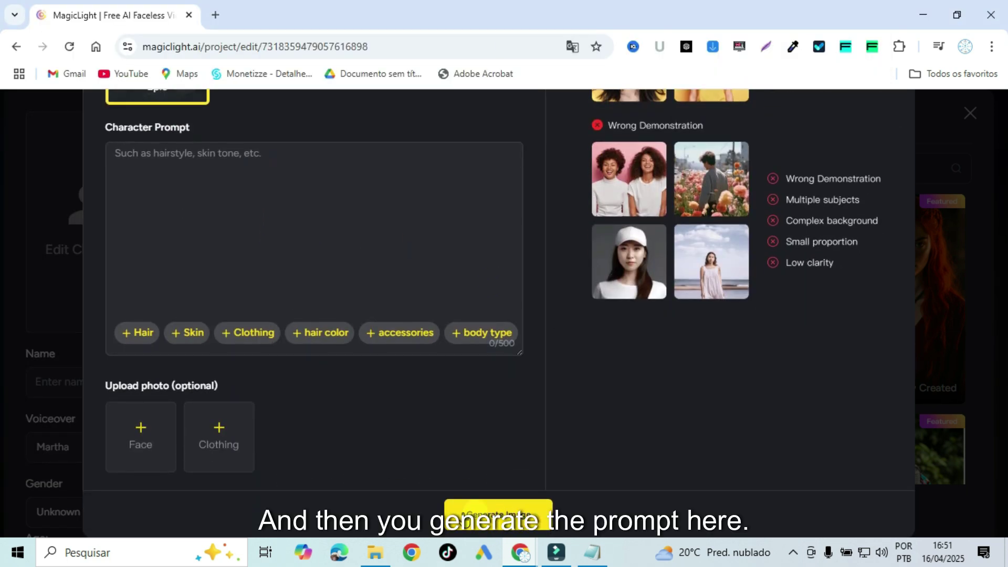
pyautogui.scroll(5, 468, 446)
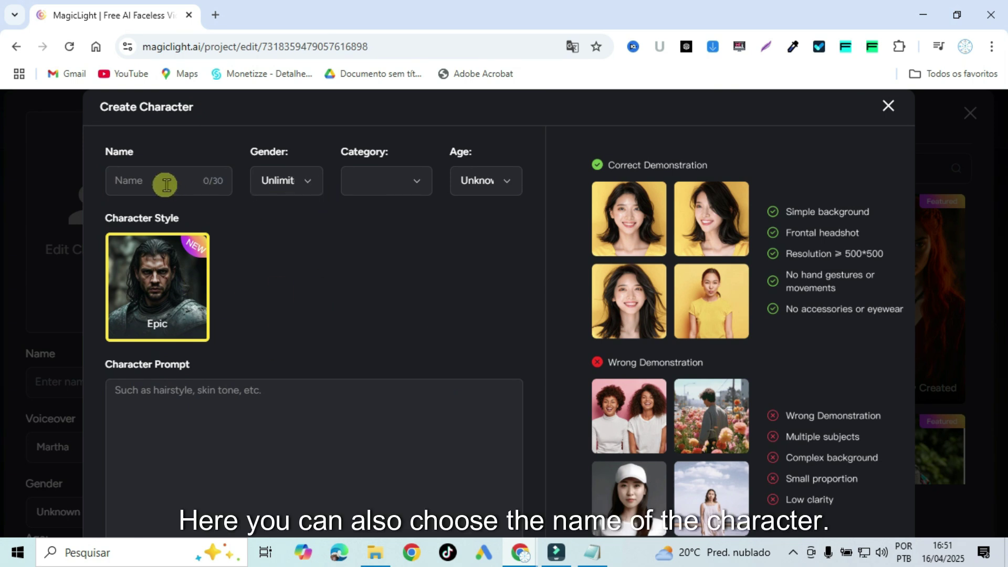
pyautogui.click(309, 183)
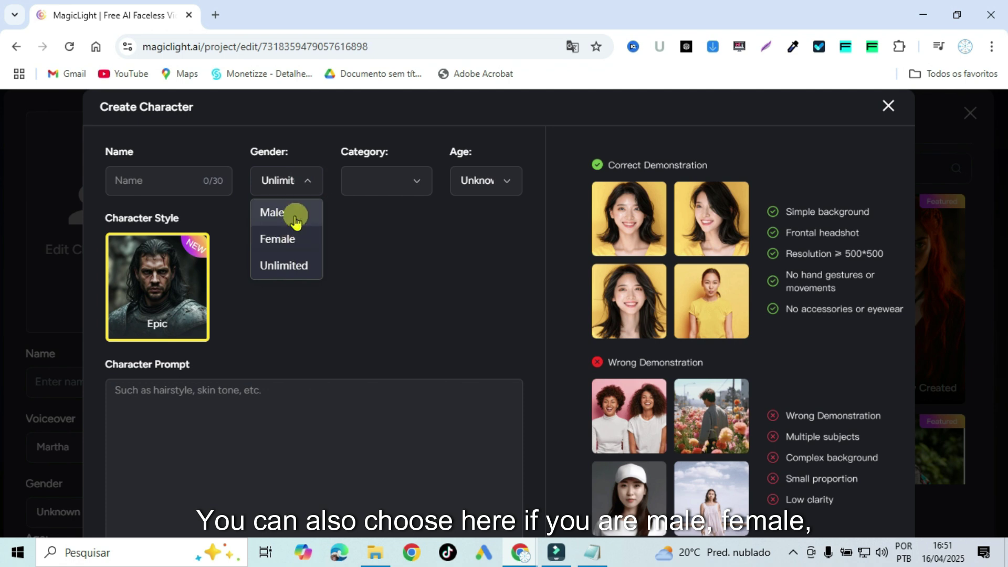
pyautogui.click(406, 179)
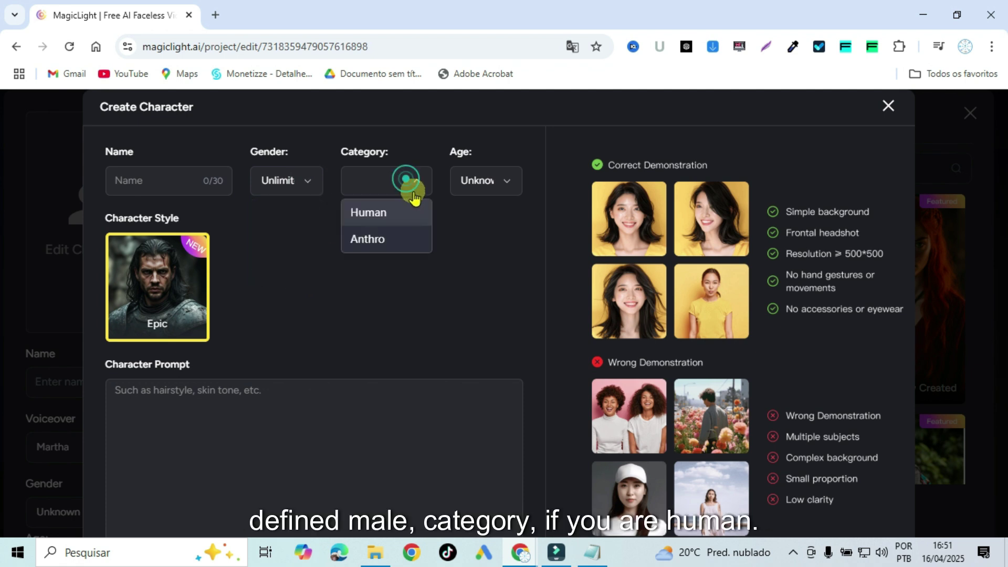
pyautogui.click(488, 183)
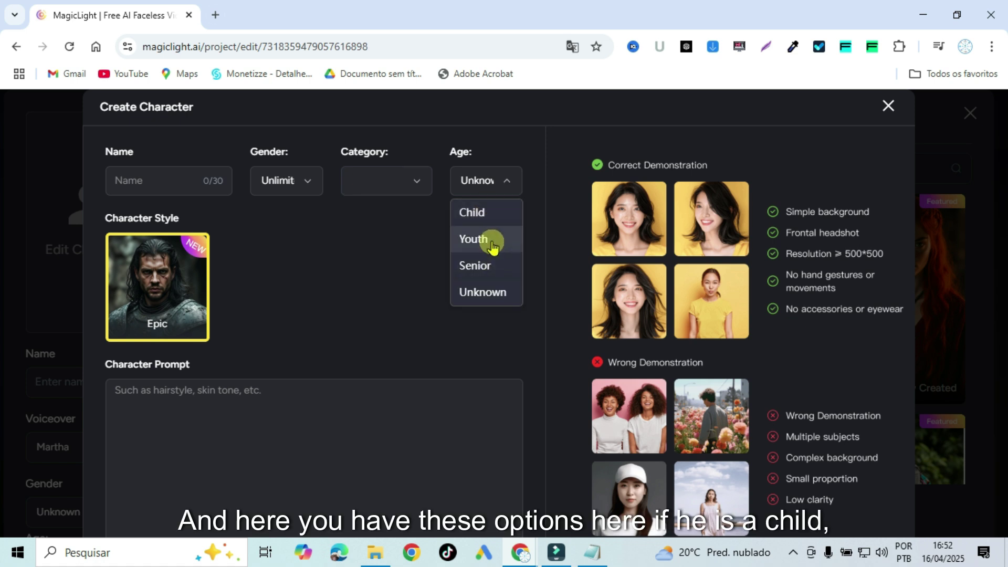
pyautogui.click(376, 290)
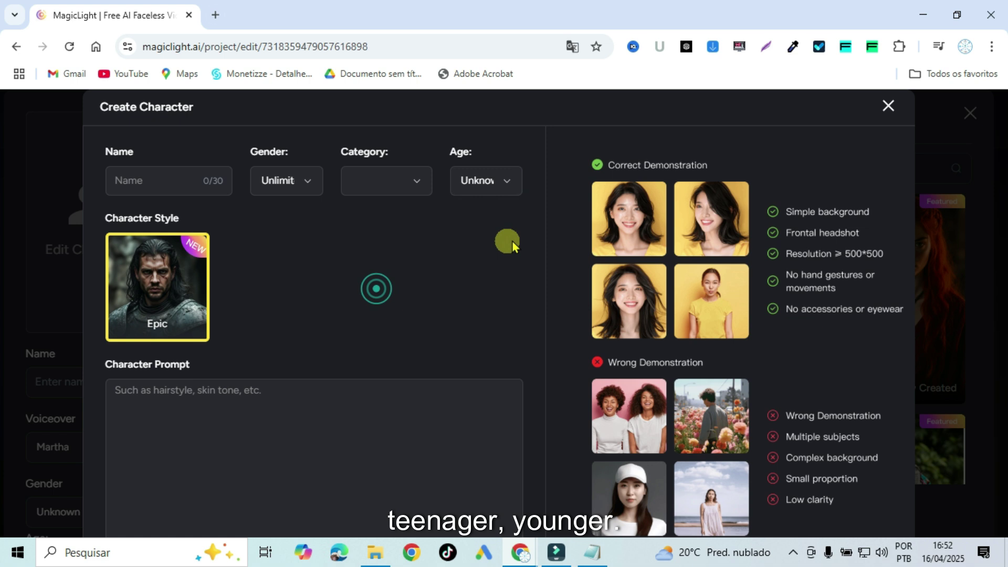
pyautogui.click(891, 106)
# Step: Cast Sansão as the long-haired warrior in golden armor and a red garment from the Character Library's male characters, keeping Tim as voiceover
pyautogui.scroll(-4, 427, 355)
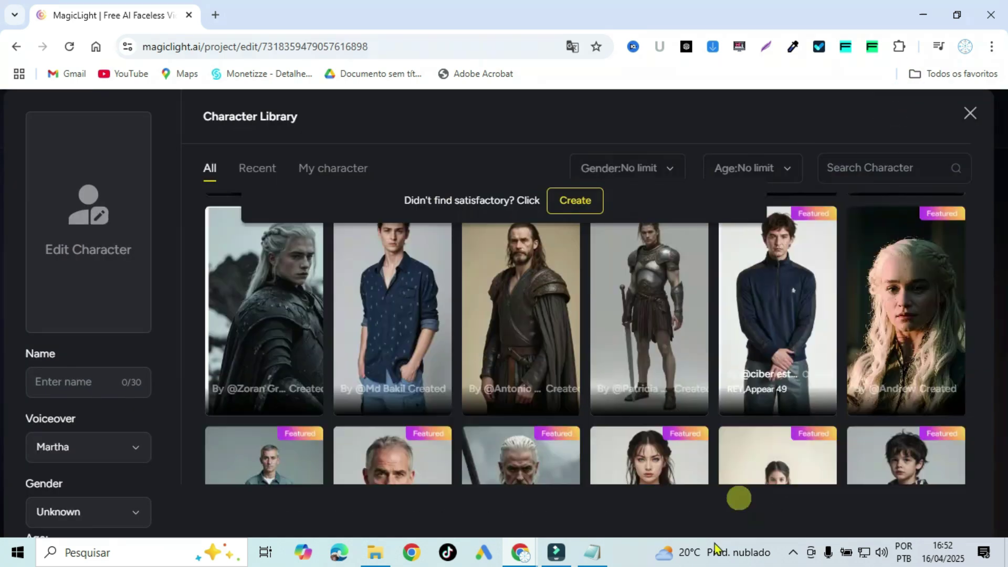
pyautogui.scroll(-5, 874, 375)
pyautogui.scroll(2, 622, 394)
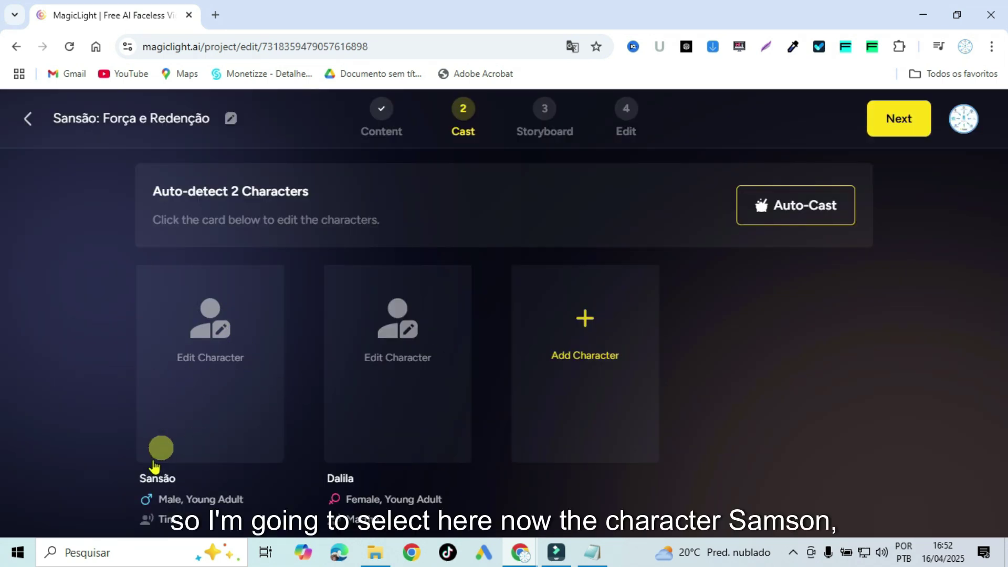
pyautogui.click(198, 337)
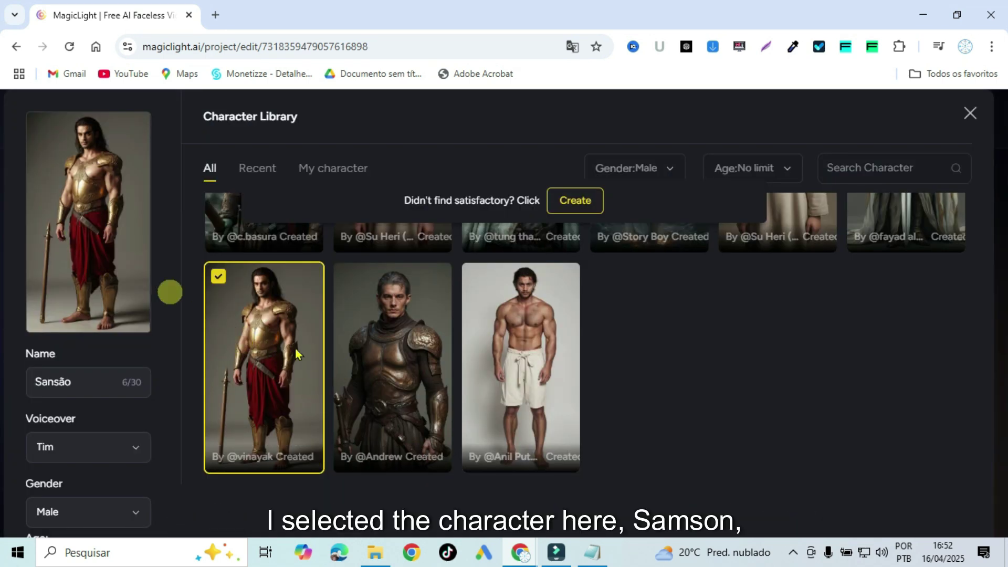
pyautogui.scroll(-5, 992, 451)
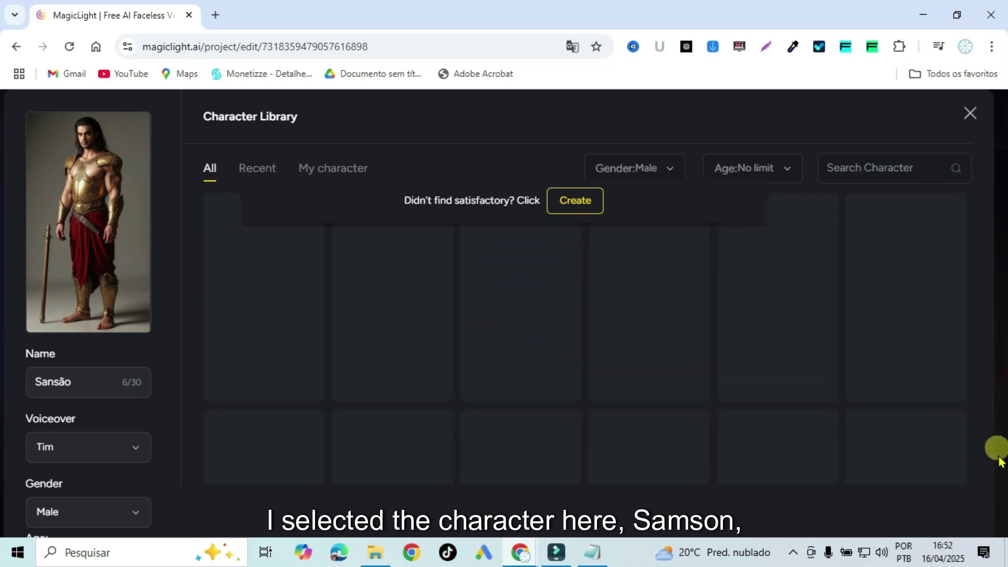
pyautogui.click(495, 506)
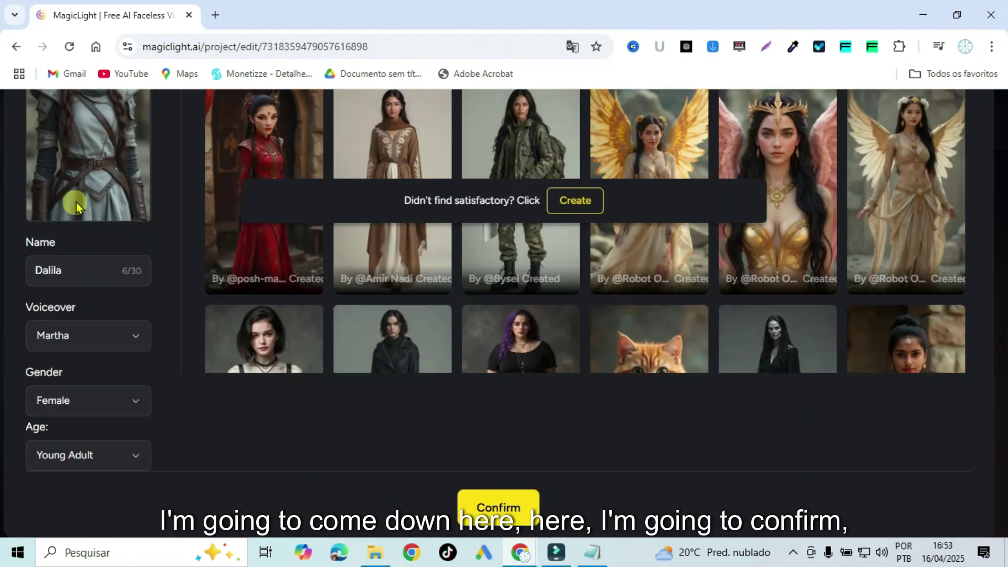
# Step: Confirm the braided woman in a grey dress and leather armor as Dalila with voiceover Martha, and proceed to the Storyboard stage
pyautogui.scroll(1, 78, 193)
pyautogui.scroll(-1, 263, 341)
pyautogui.click(480, 502)
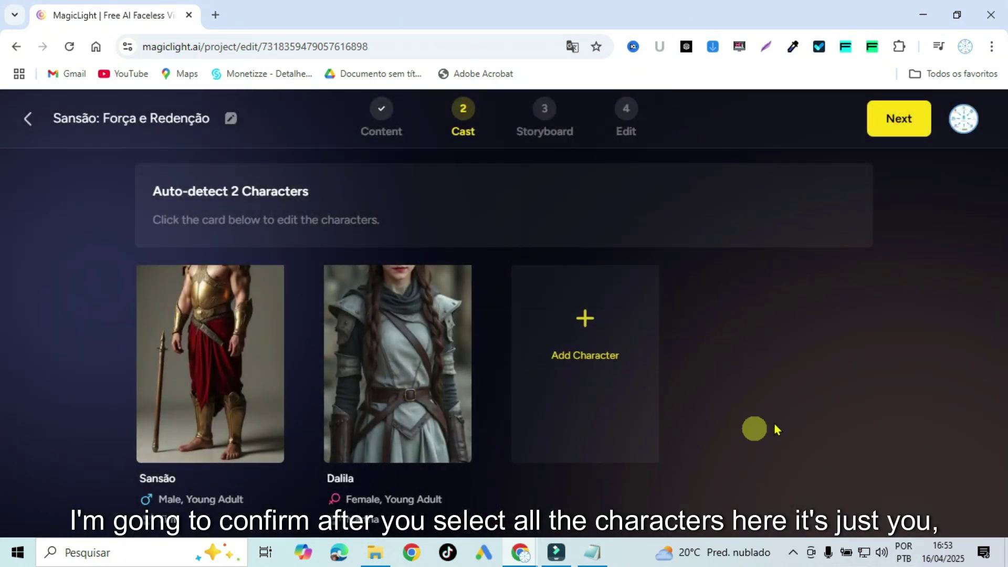
pyautogui.click(910, 121)
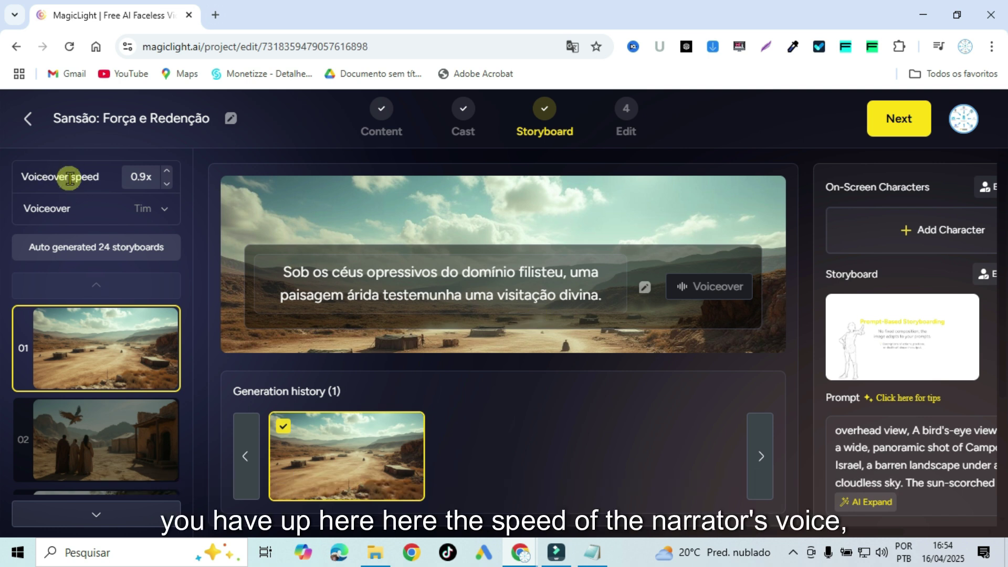
# Step: Try out the voiceover speed control, leaving it at 0.9x, and look through the available narrator voices without changing the narrator
pyautogui.click(166, 171)
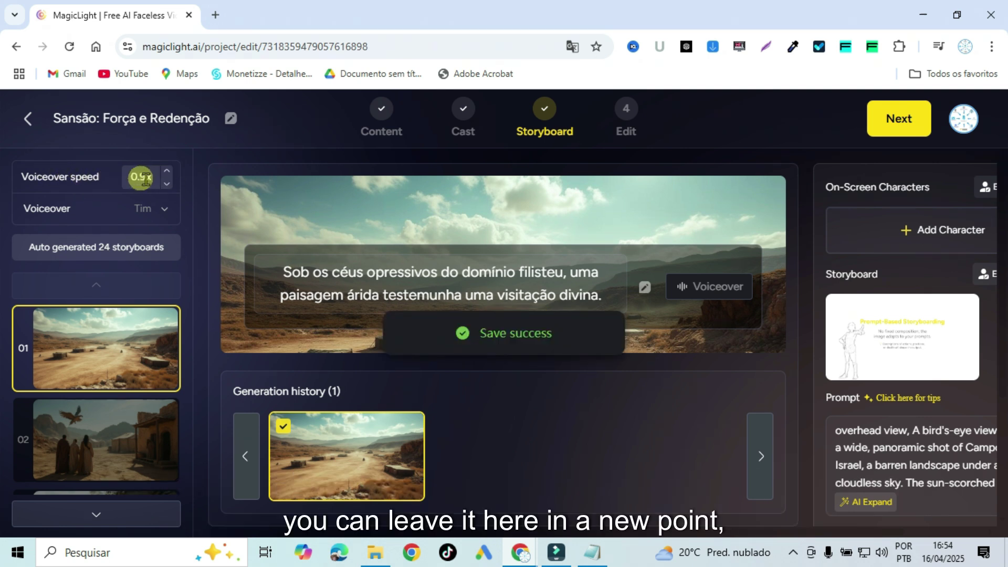
pyautogui.click(166, 184)
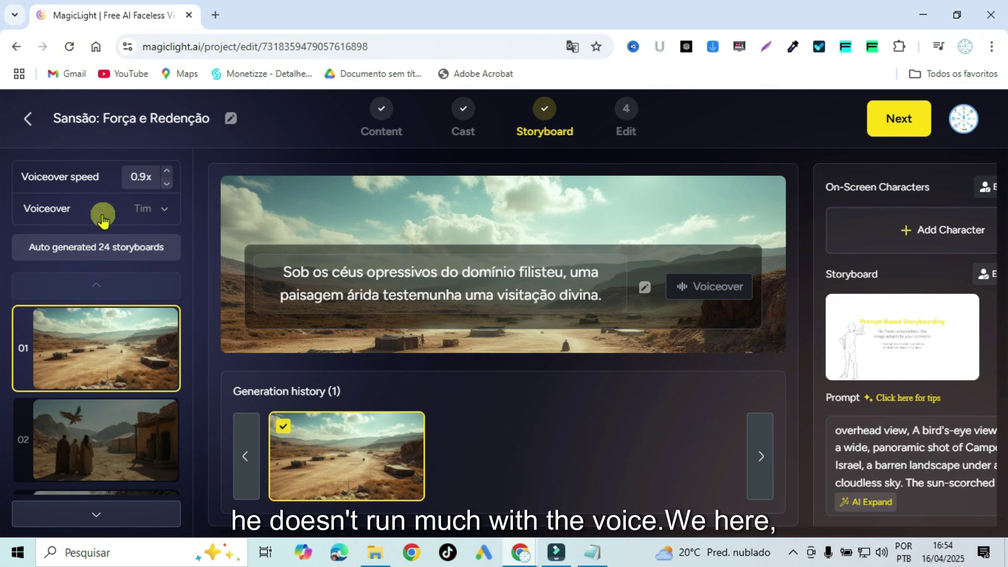
pyautogui.click(164, 208)
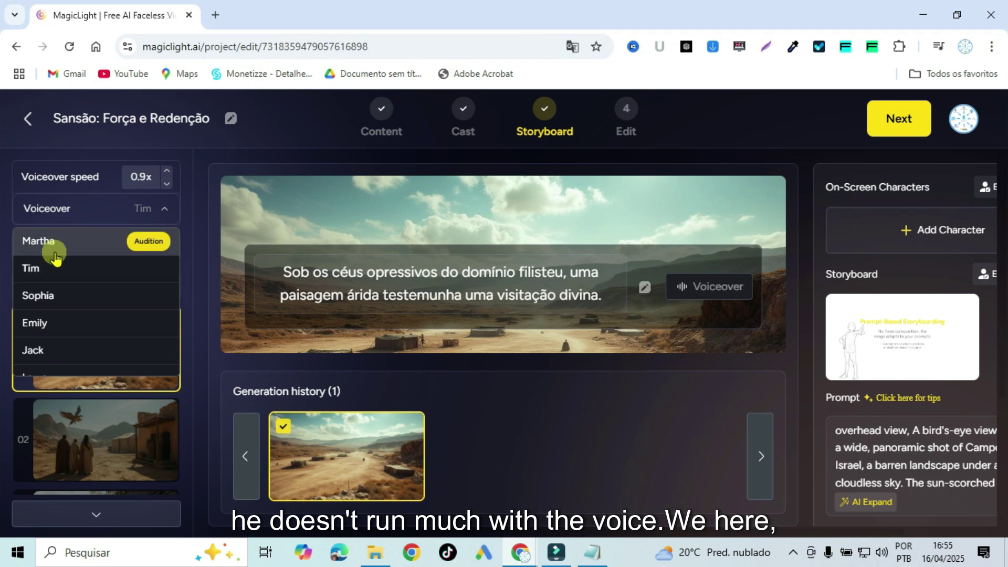
pyautogui.scroll(-2, 62, 279)
pyautogui.scroll(-5, 66, 281)
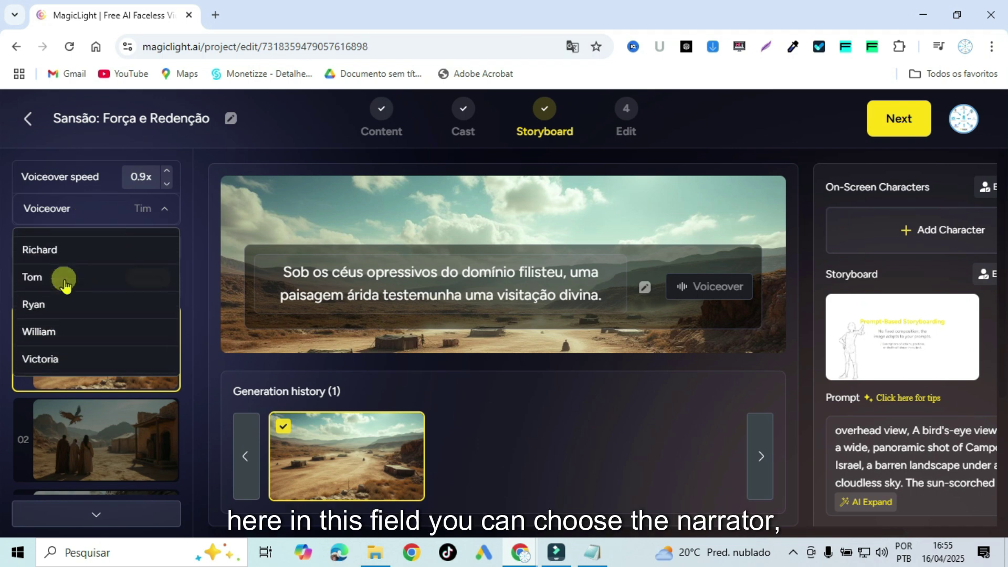
pyautogui.scroll(7, 166, 239)
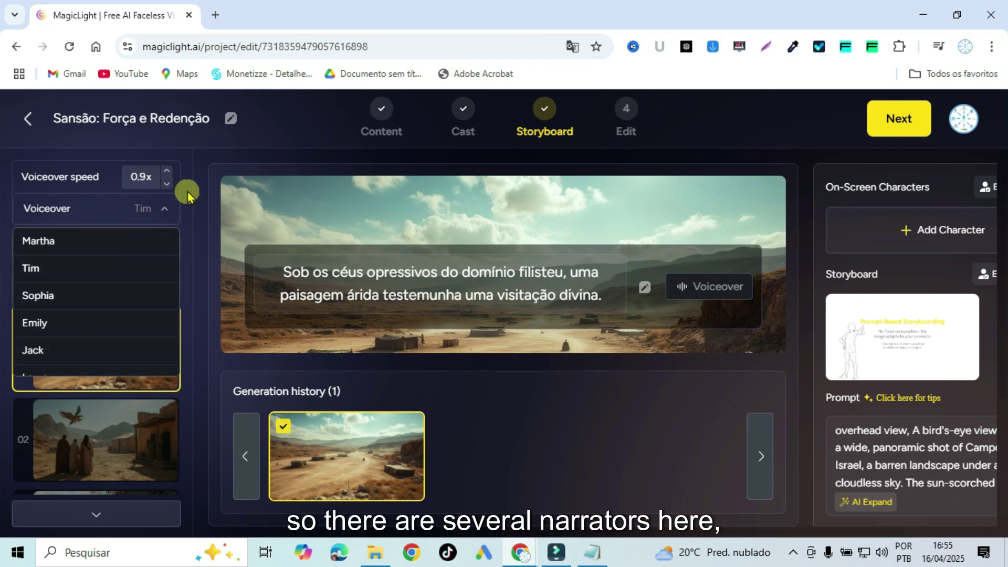
pyautogui.click(167, 208)
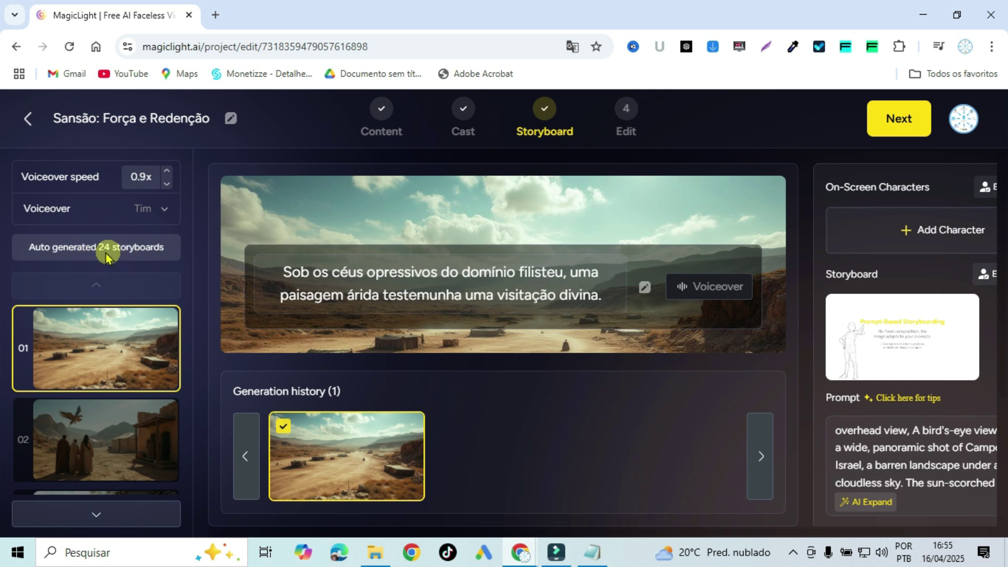
# Step: Browse the generated storyboards, examining the images and narration of scenes 05, 01 and 02
pyautogui.scroll(-5, 138, 323)
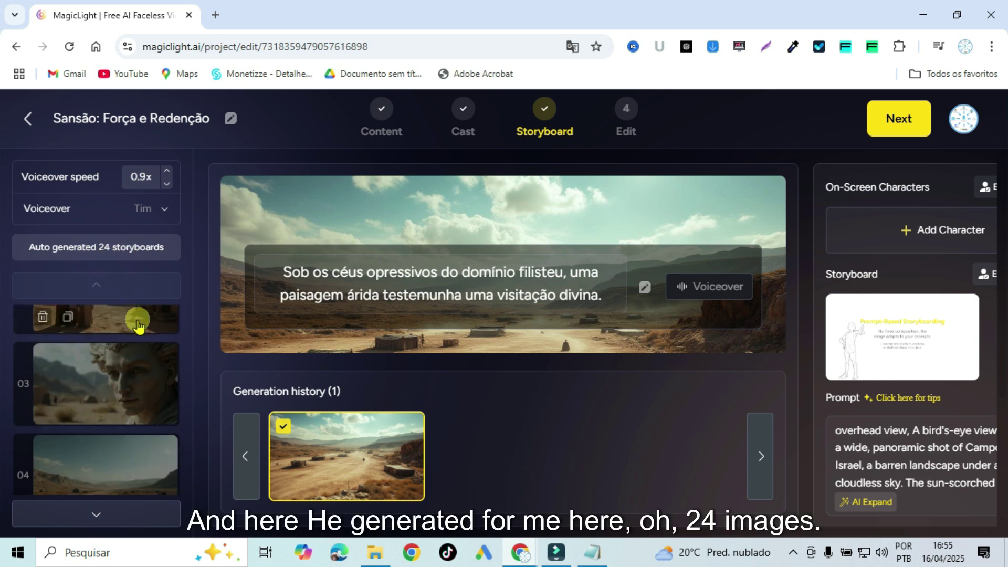
pyautogui.scroll(-1, 132, 399)
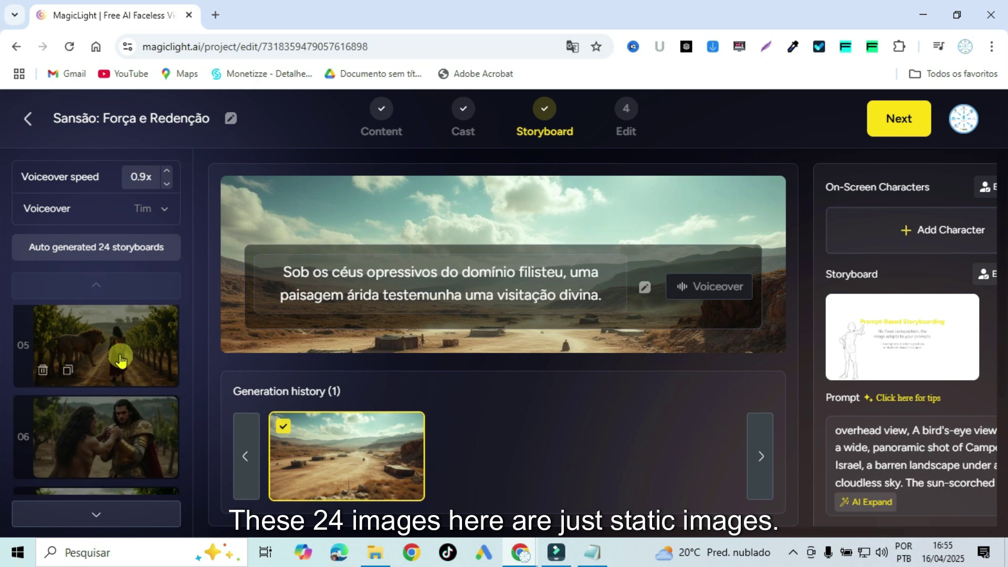
pyautogui.click(120, 360)
pyautogui.scroll(4, 119, 399)
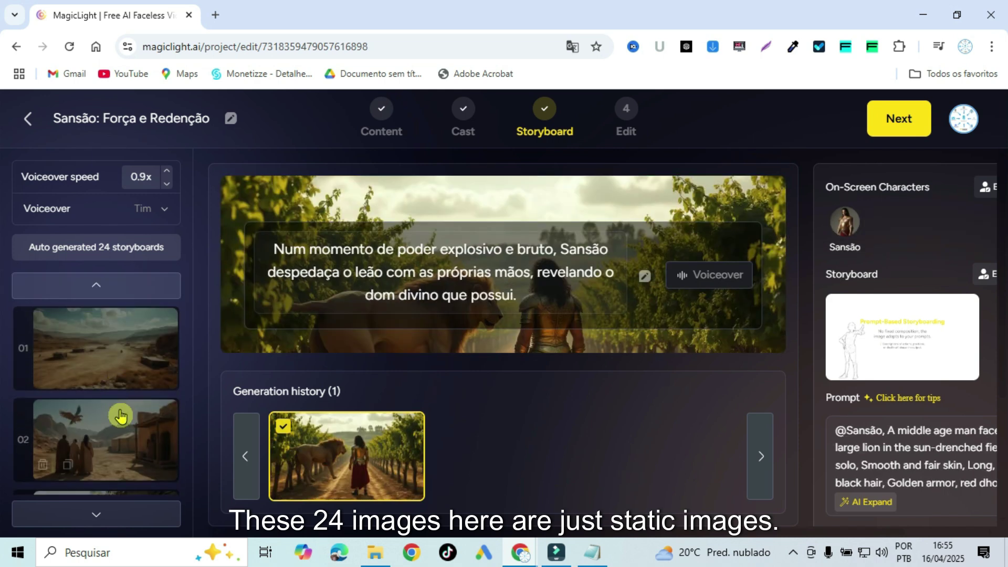
pyautogui.click(109, 358)
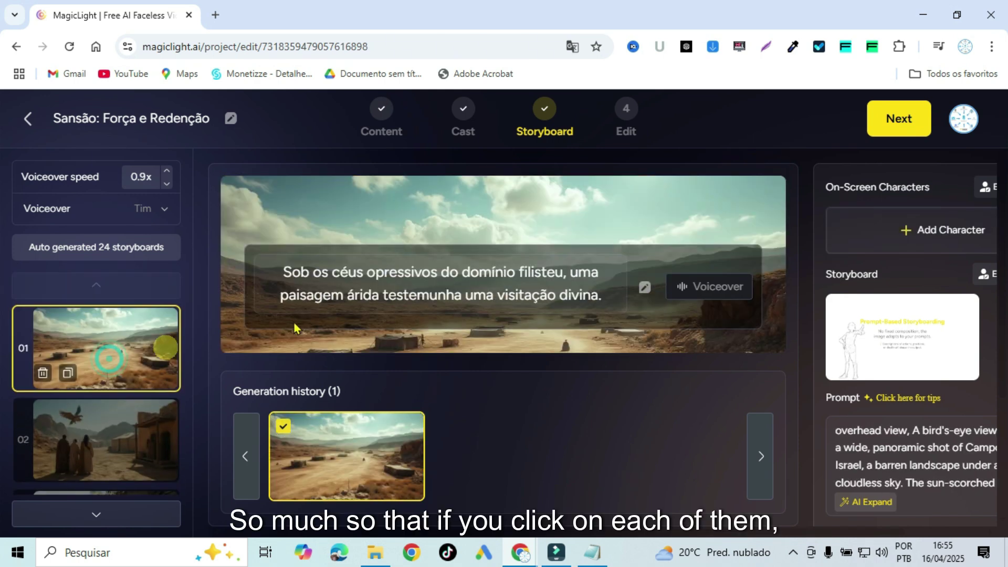
pyautogui.click(127, 431)
pyautogui.scroll(-3, 368, 423)
pyautogui.scroll(-2, 134, 411)
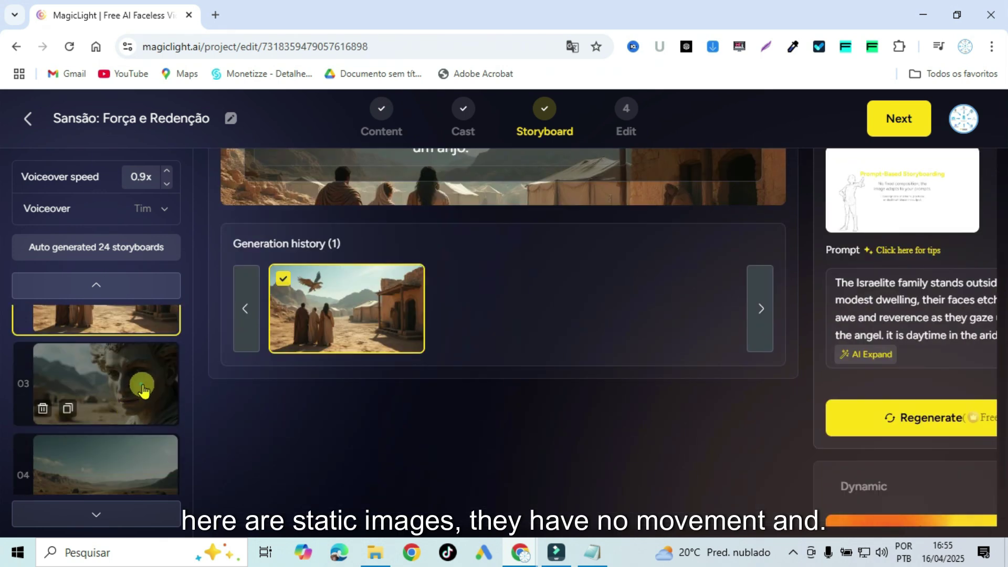
# Step: Continue reviewing the storyboard images from scene 03 through scene 09 and look over the following scenes up to scene 13
pyautogui.click(141, 393)
pyautogui.scroll(-2, 140, 392)
pyautogui.click(141, 345)
pyautogui.click(135, 411)
pyautogui.scroll(-3, 135, 409)
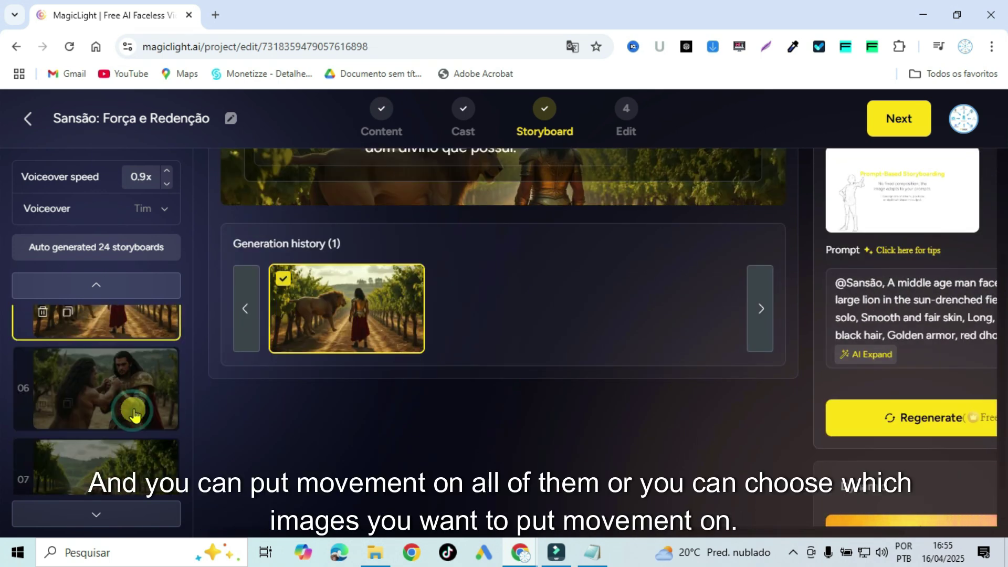
pyautogui.click(139, 367)
pyautogui.scroll(-3, 140, 363)
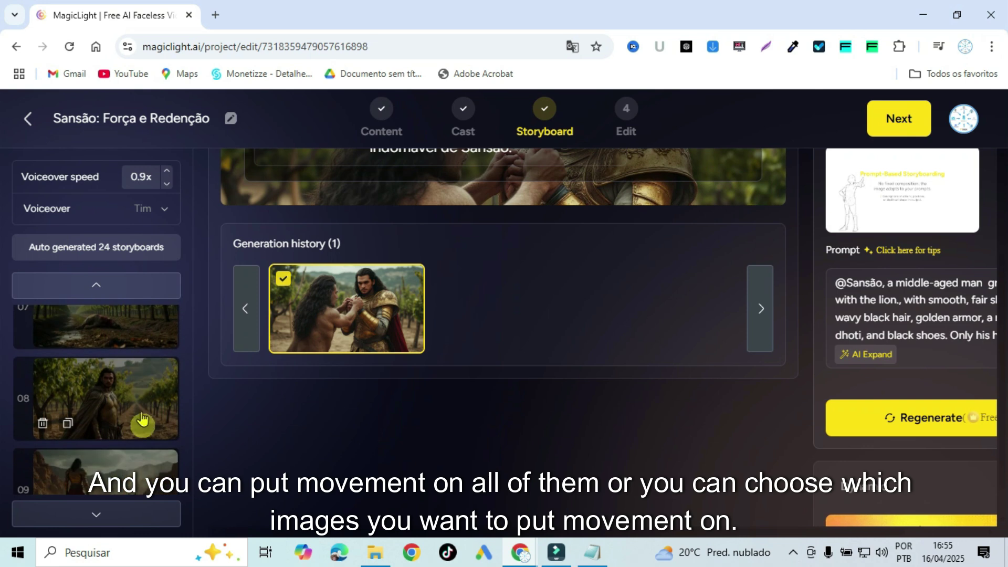
pyautogui.click(137, 411)
pyautogui.scroll(-2, 137, 391)
pyautogui.click(135, 404)
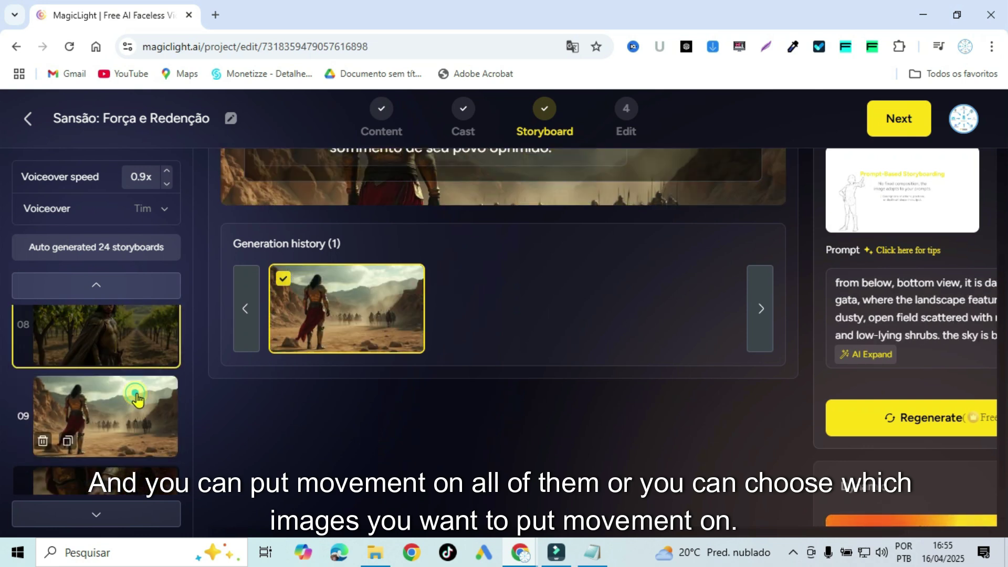
pyautogui.scroll(-2, 136, 407)
pyautogui.scroll(2, 135, 411)
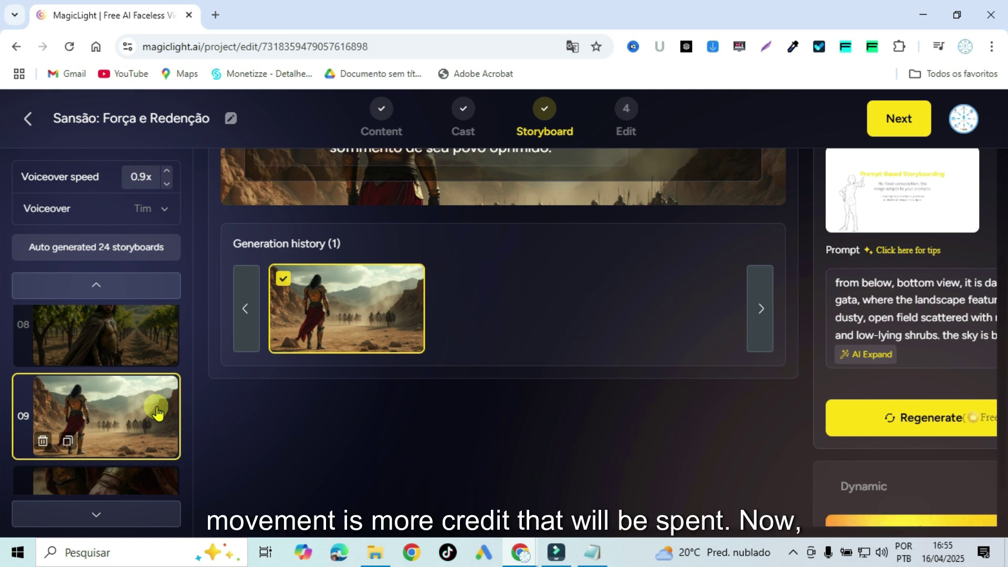
pyautogui.scroll(-4, 156, 413)
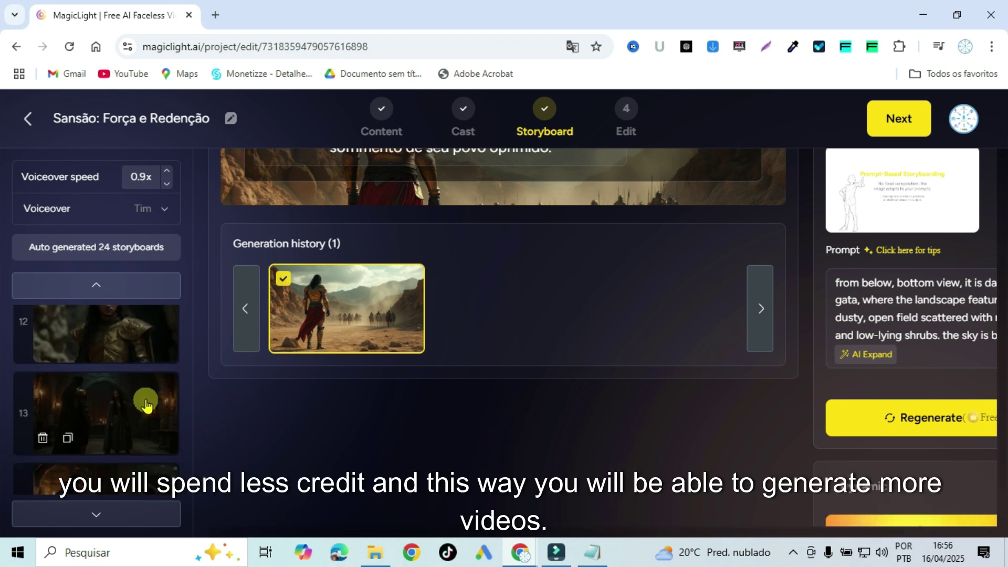
# Step: Animate storyboard scene 13 with Animate Pro, using intelligent generation based on the screen
pyautogui.click(145, 403)
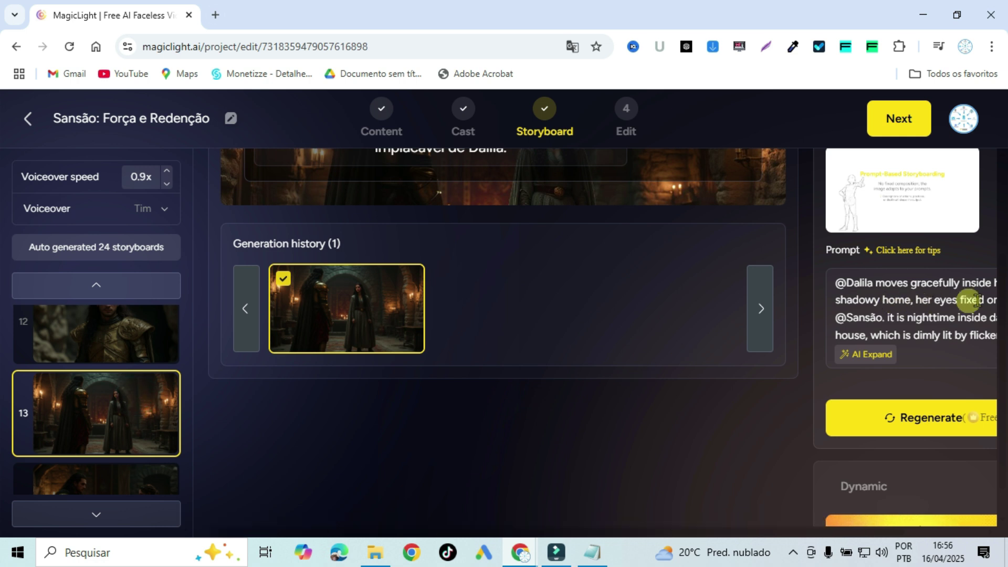
pyautogui.scroll(-3, 954, 294)
pyautogui.scroll(-1, 959, 408)
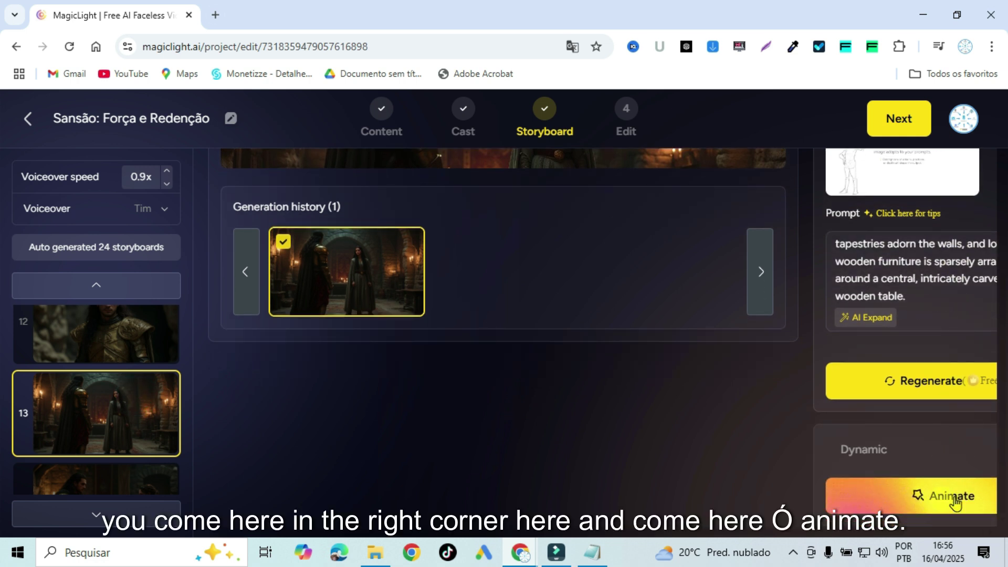
pyautogui.click(919, 497)
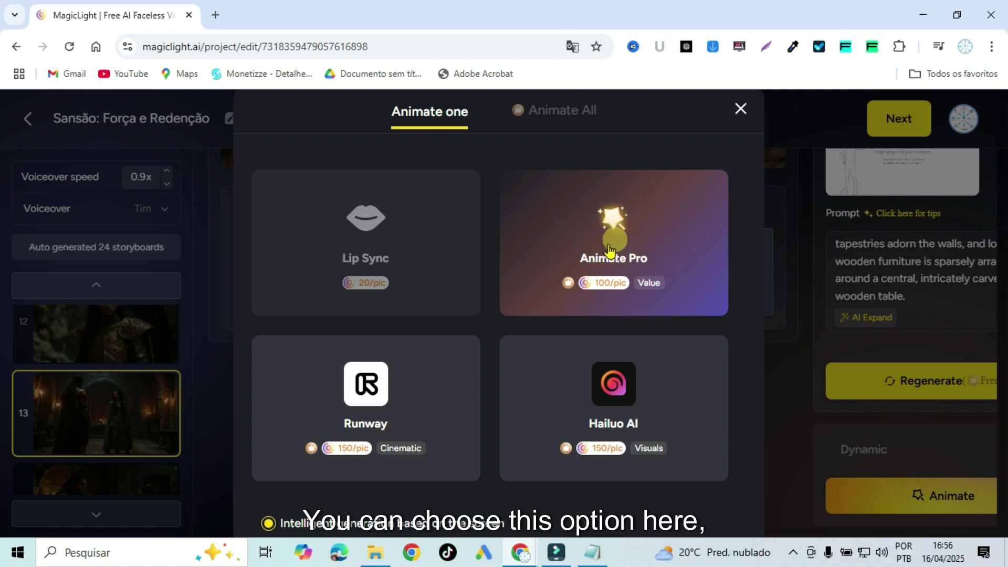
pyautogui.click(612, 220)
pyautogui.scroll(-2, 635, 371)
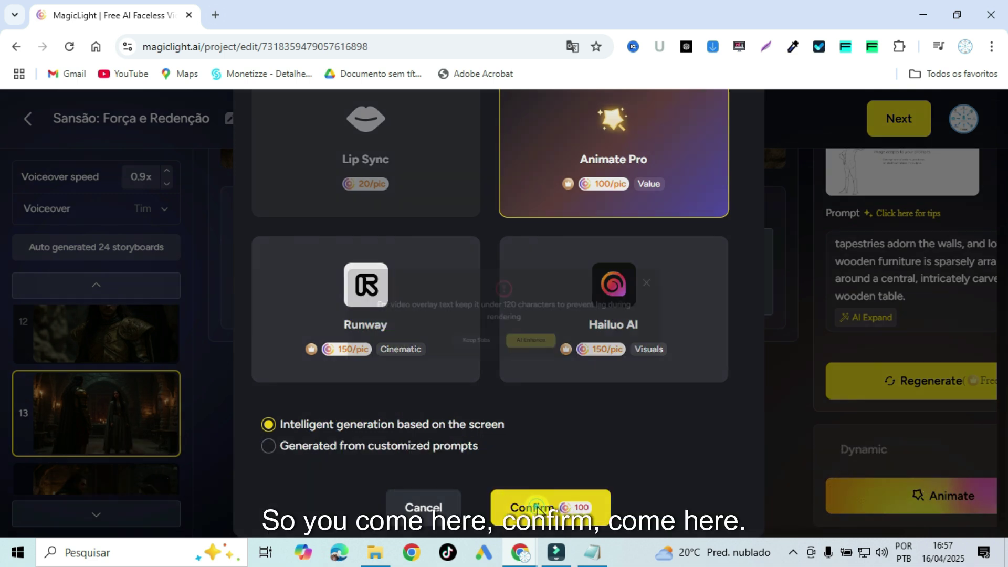
pyautogui.click(535, 508)
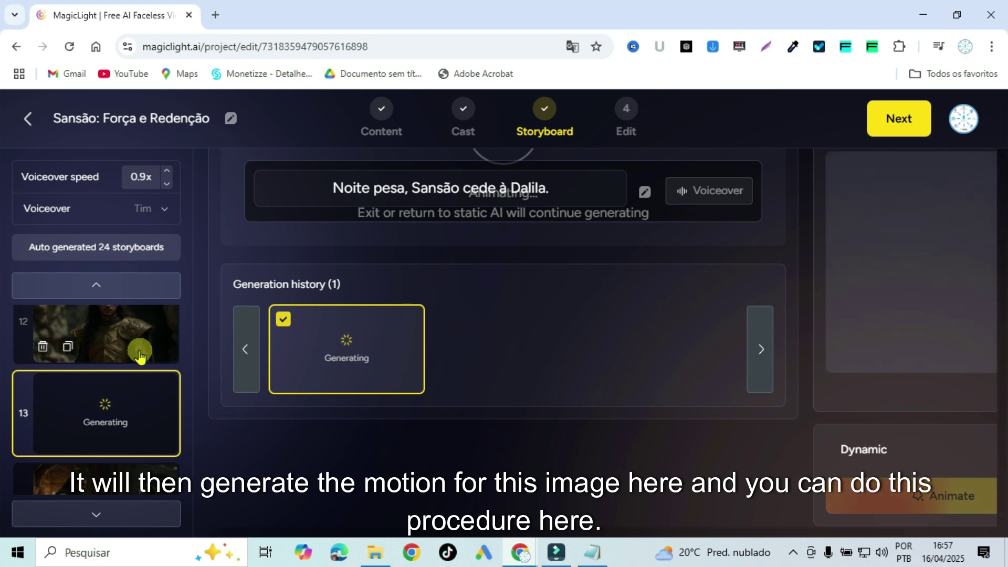
# Step: Open storyboard scene 09 and highlight its narration text for review
pyautogui.scroll(5, 139, 357)
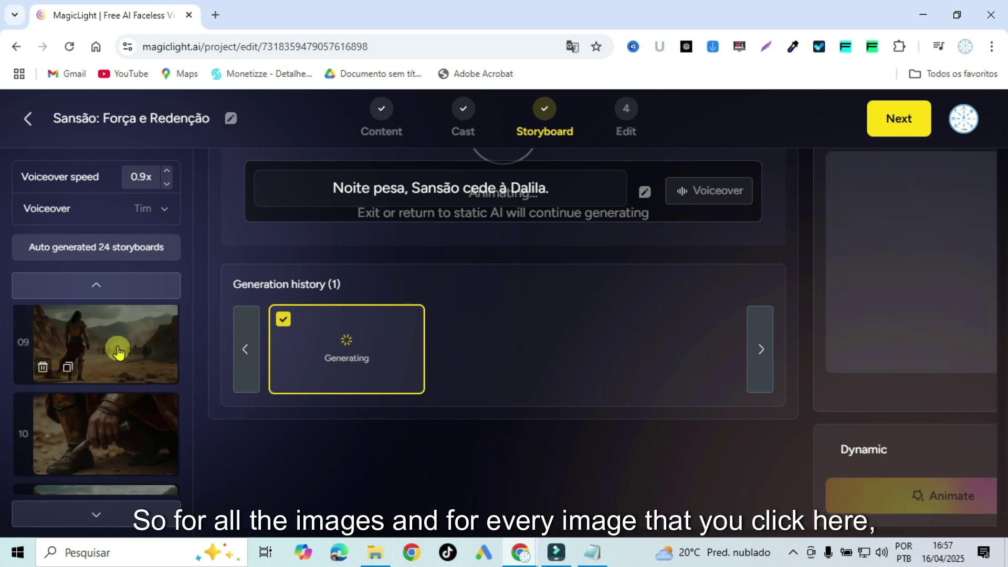
pyautogui.click(119, 351)
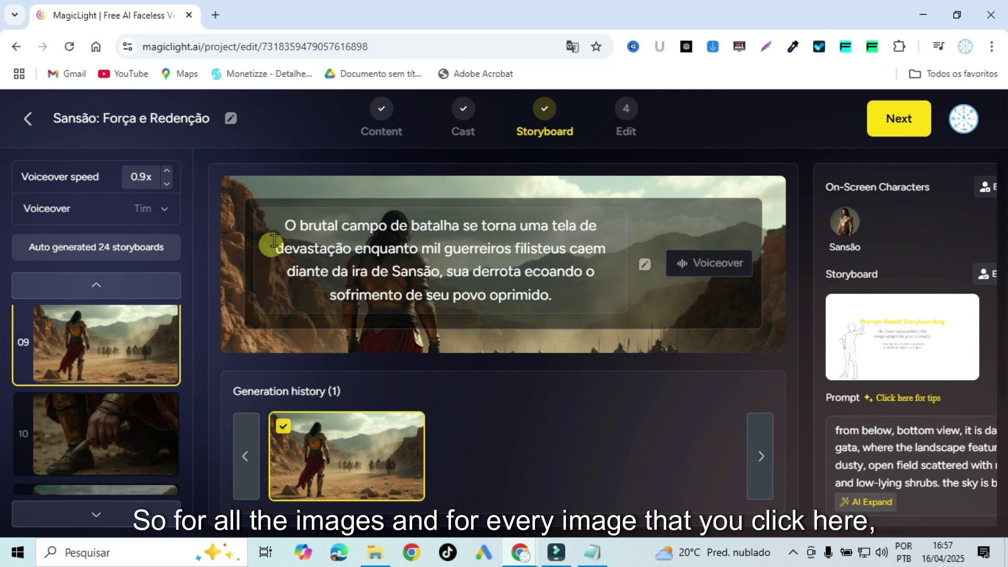
pyautogui.moveTo(281, 226); pyautogui.dragTo(579, 296)
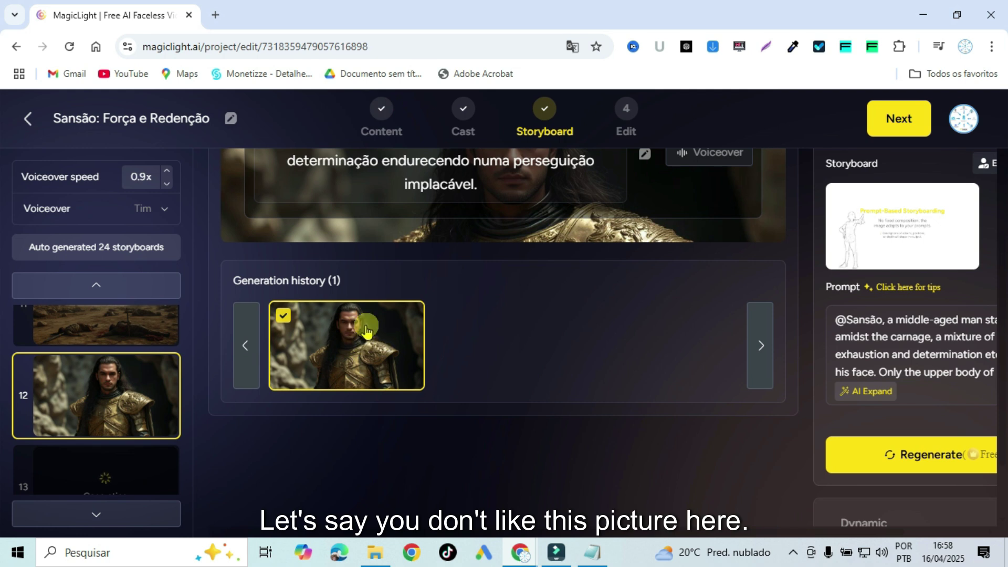
# Step: Regenerate the image of storyboard scene 12 from its existing prompt
pyautogui.scroll(2, 418, 328)
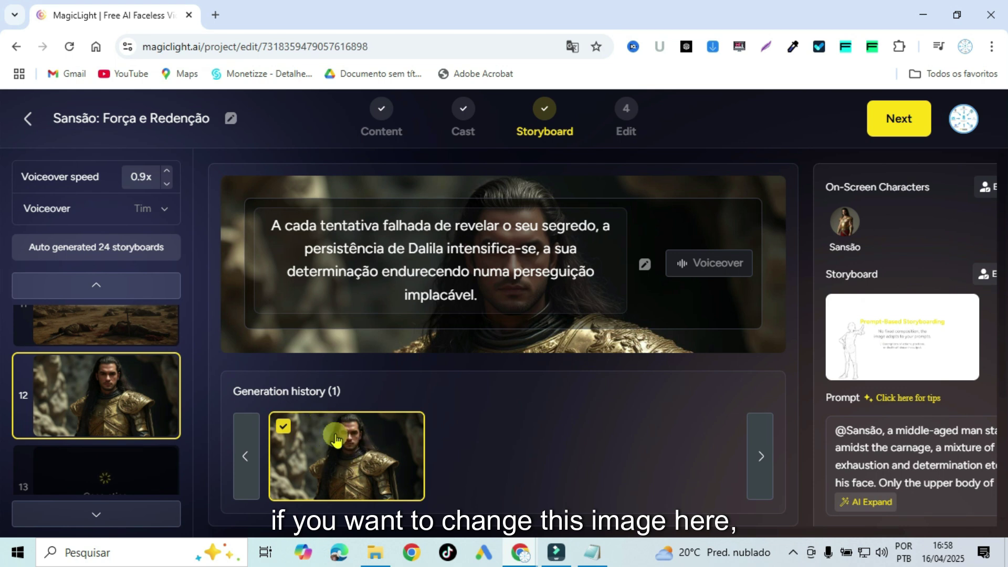
pyautogui.scroll(-3, 894, 299)
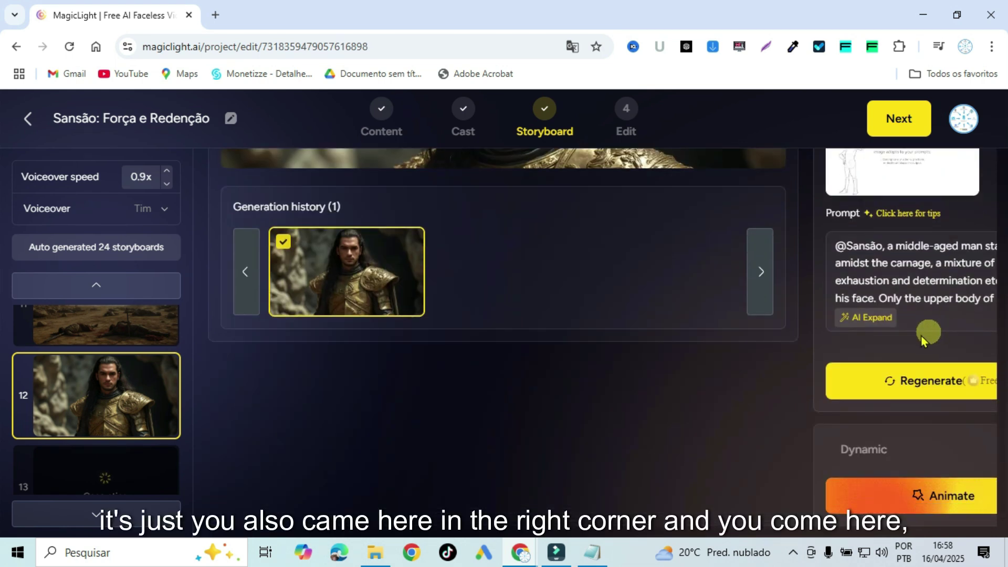
pyautogui.click(904, 386)
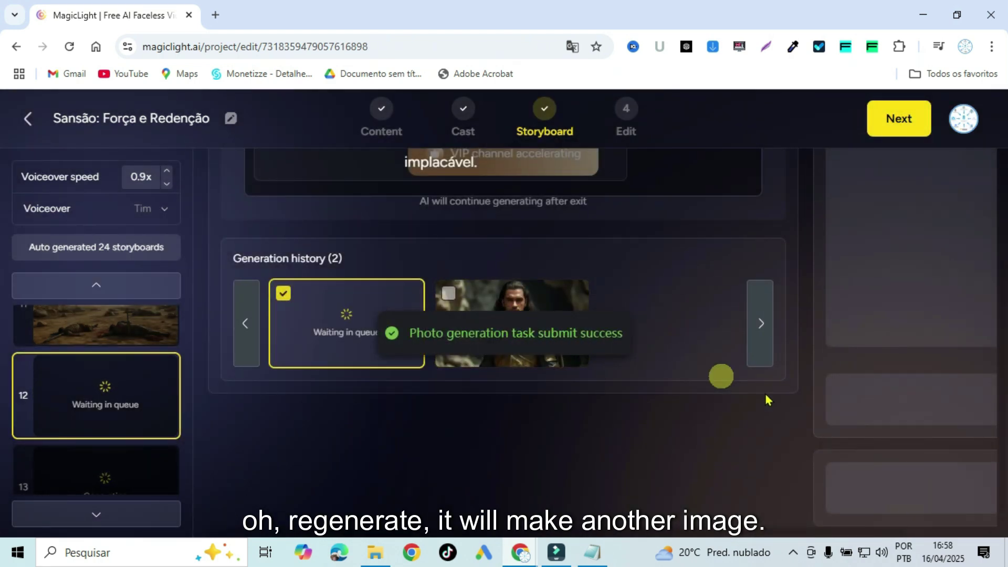
pyautogui.click(352, 320)
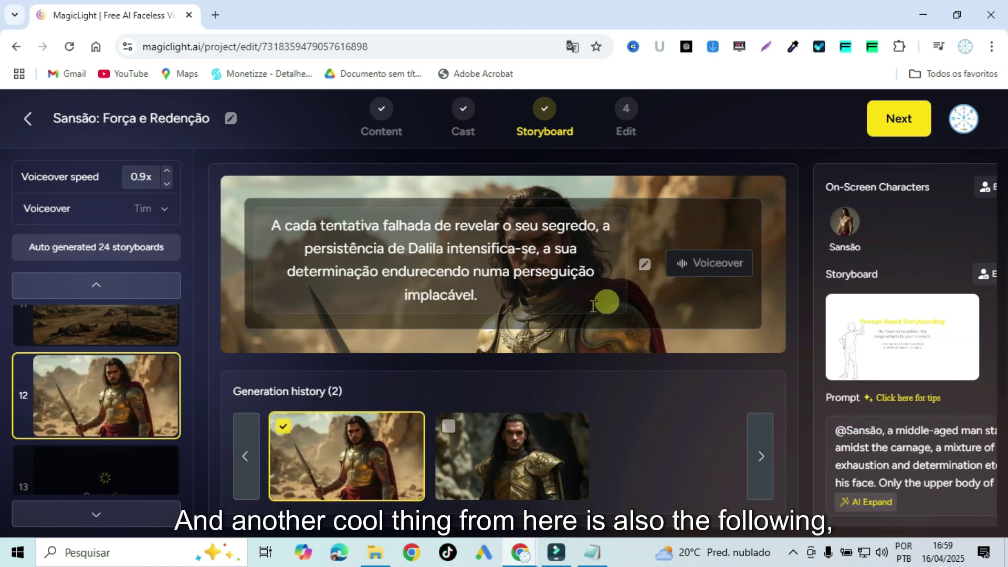
# Step: Examine the speaker and voice options for scene 12's narration and close them without changes
pyautogui.scroll(-2, 588, 313)
pyautogui.scroll(-1, 109, 397)
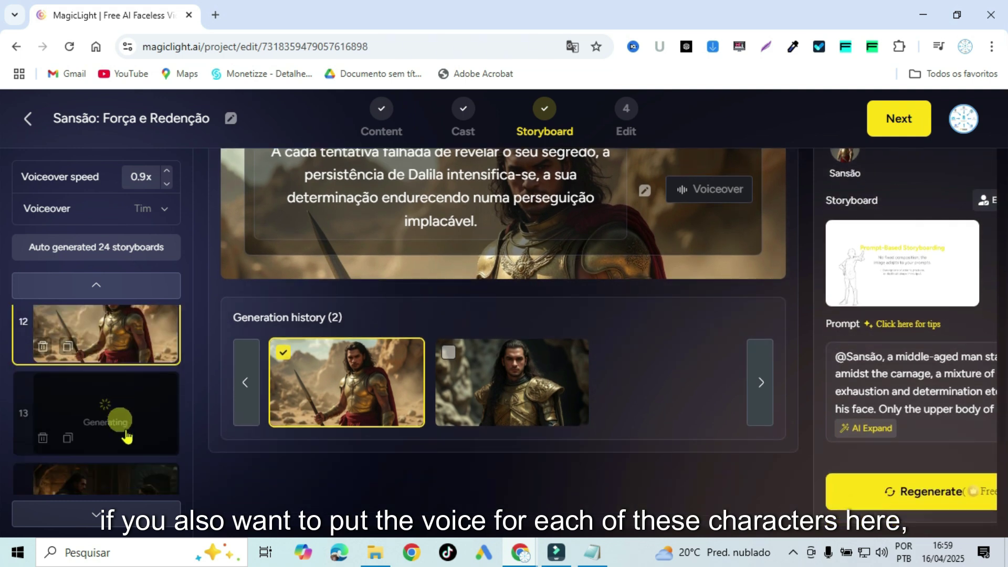
pyautogui.scroll(1, 142, 362)
pyautogui.scroll(1, 155, 353)
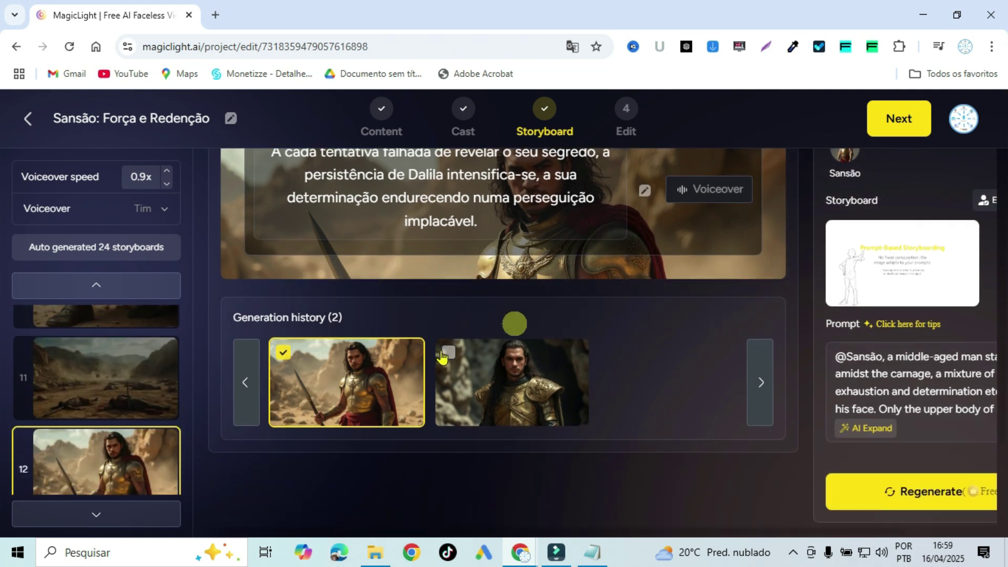
pyautogui.scroll(2, 677, 294)
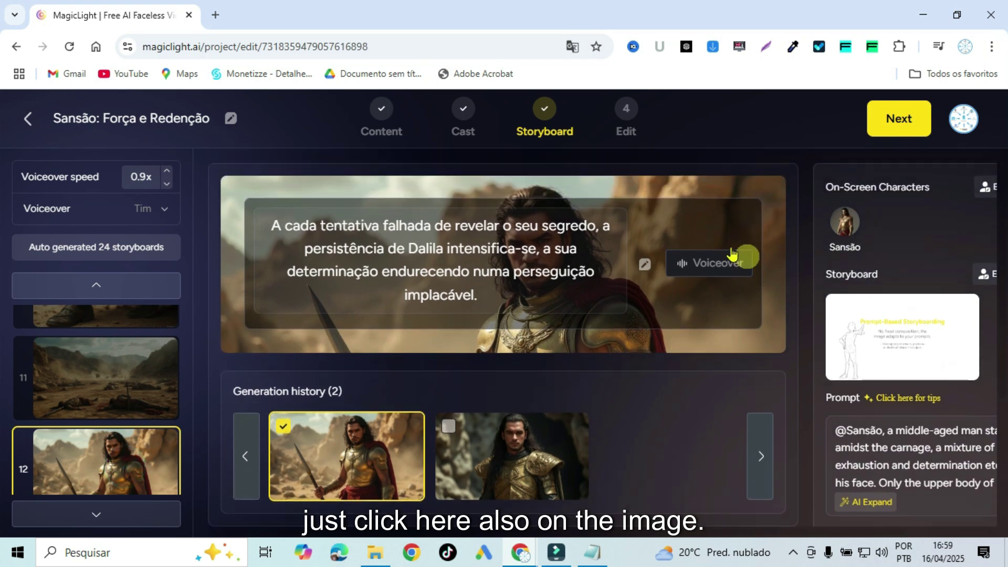
pyautogui.click(706, 265)
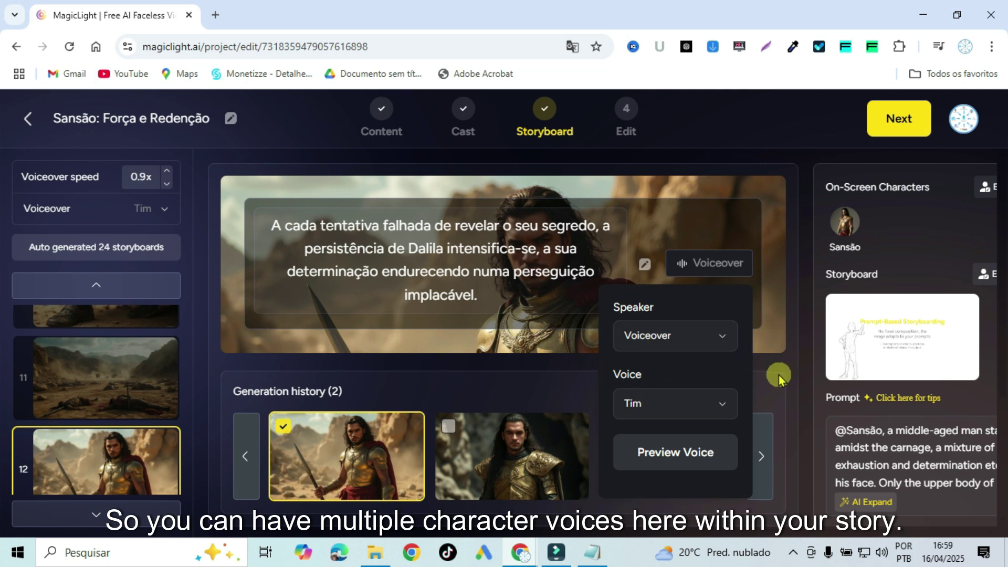
pyautogui.click(801, 370)
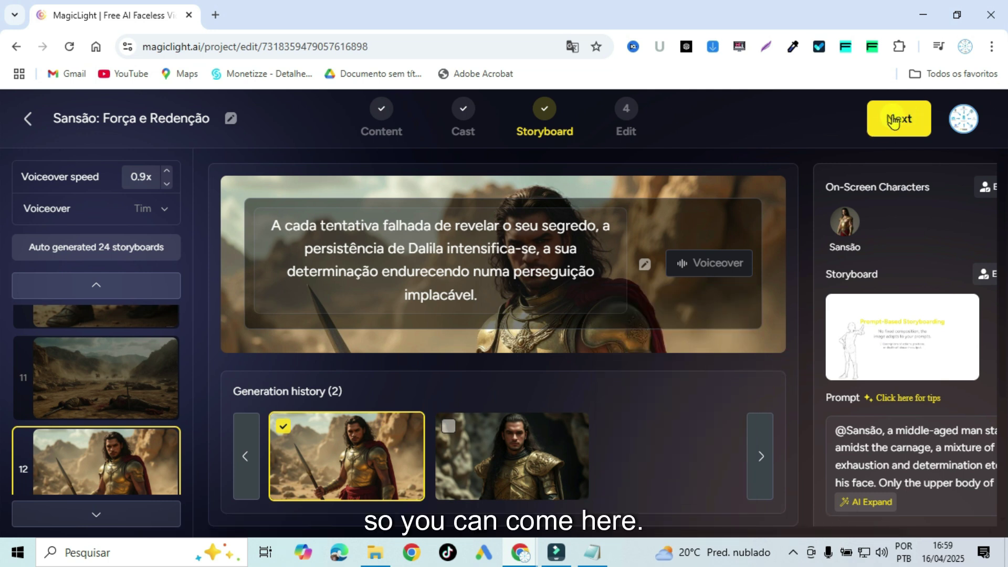
# Step: Proceed to the Edit stage and choose the image of armored Samson facing Dalila in a grey dress as the video cover
pyautogui.click(893, 120)
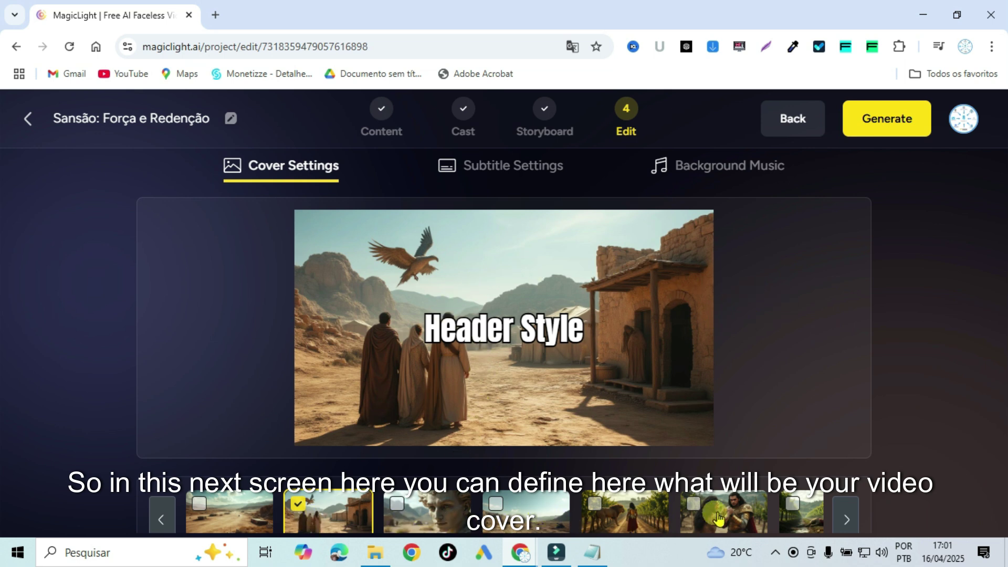
pyautogui.click(736, 516)
pyautogui.click(845, 520)
pyautogui.click(845, 520)
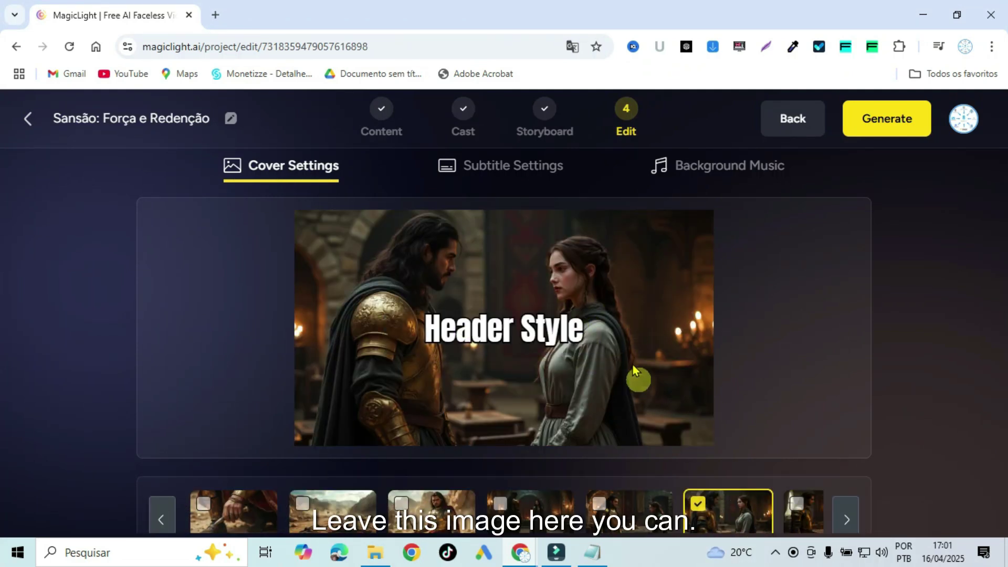
# Step: Look over the subtitle style settings and browse the list of available background music tracks
pyautogui.click(512, 165)
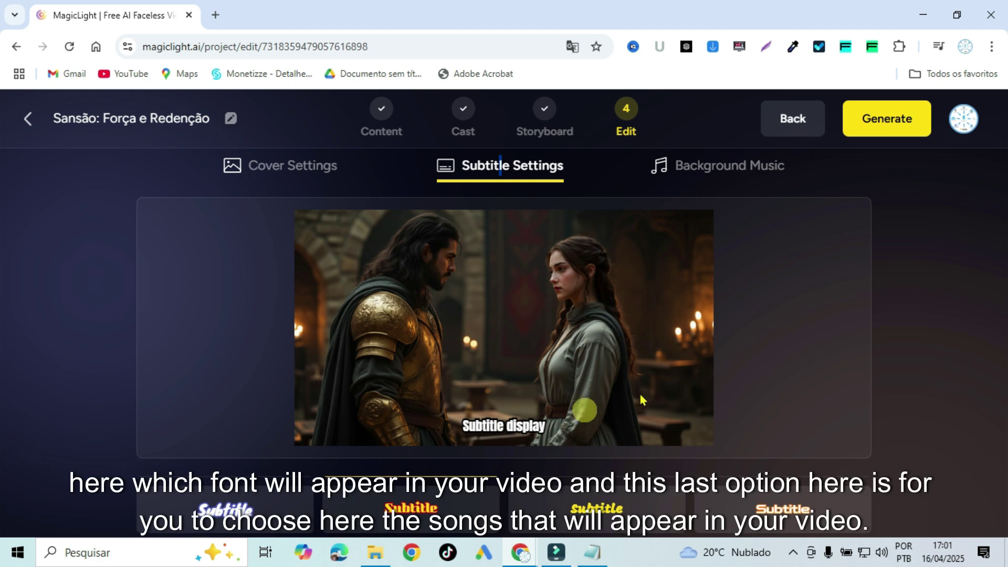
pyautogui.click(706, 166)
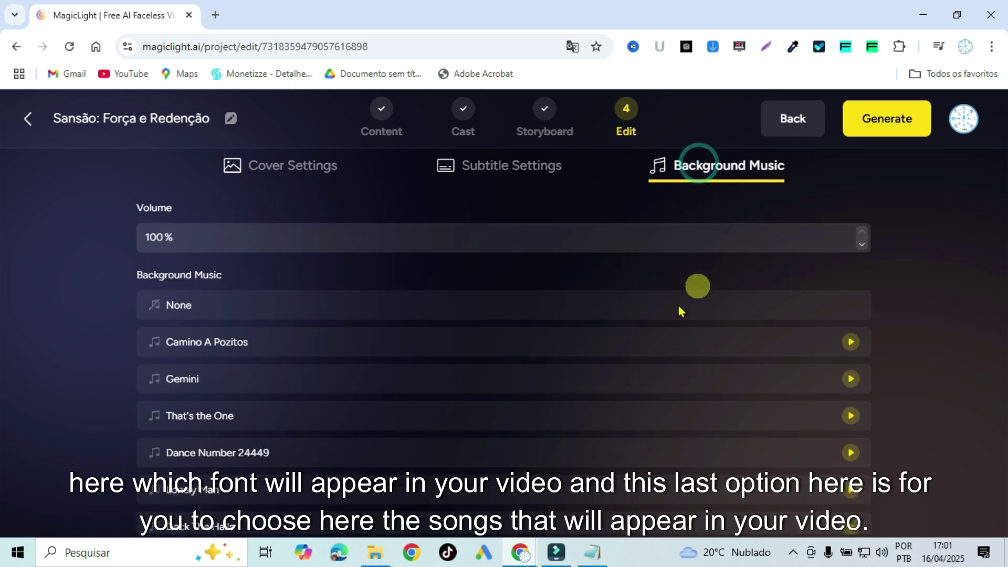
pyautogui.scroll(-2, 745, 336)
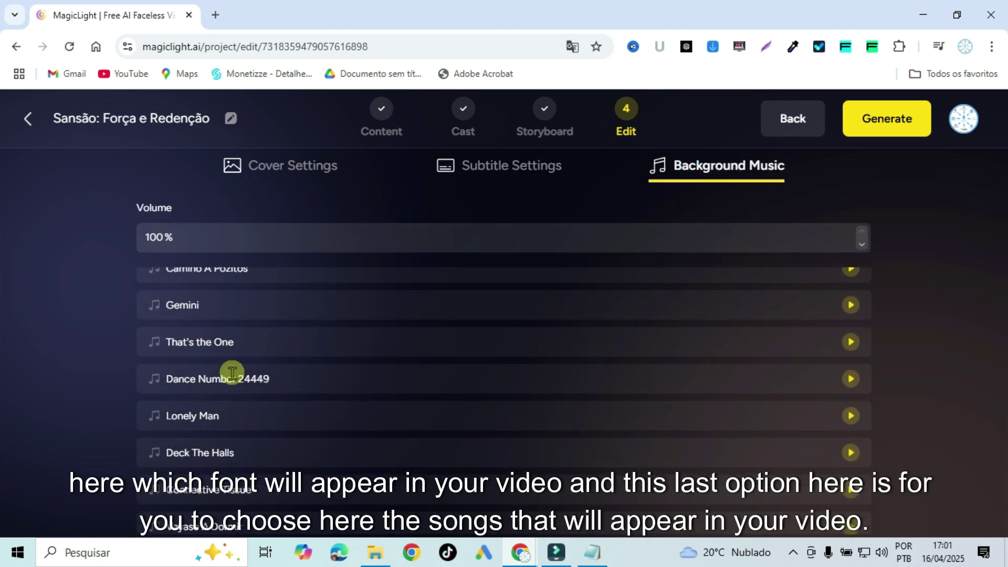
pyautogui.scroll(-2, 282, 405)
pyautogui.scroll(-12, 284, 405)
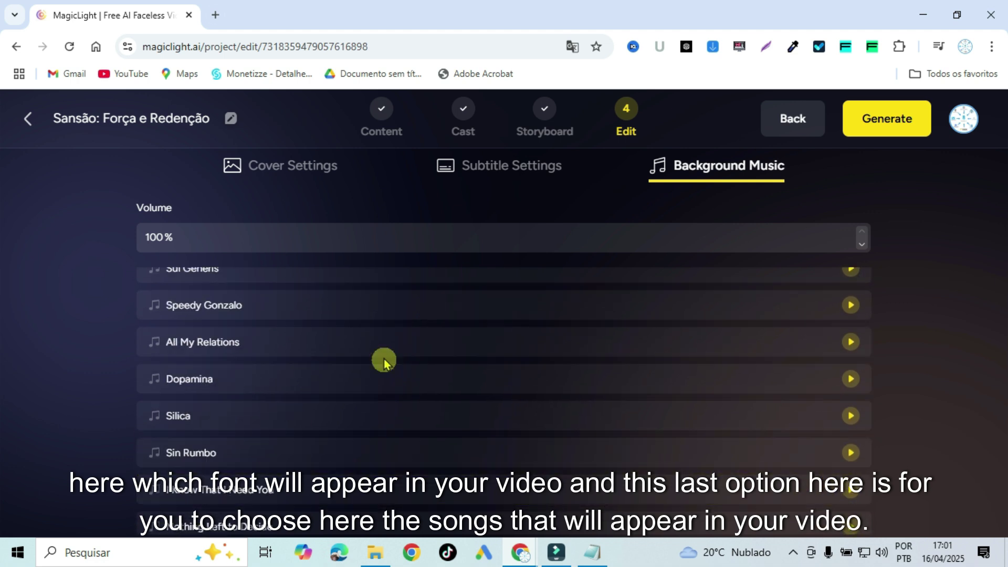
pyautogui.scroll(-3, 368, 393)
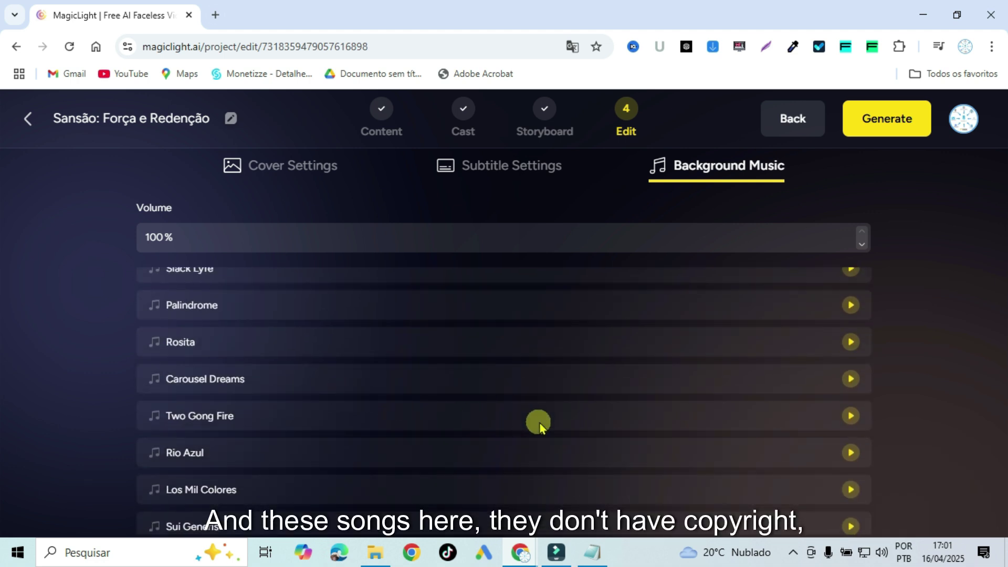
pyautogui.scroll(-6, 351, 385)
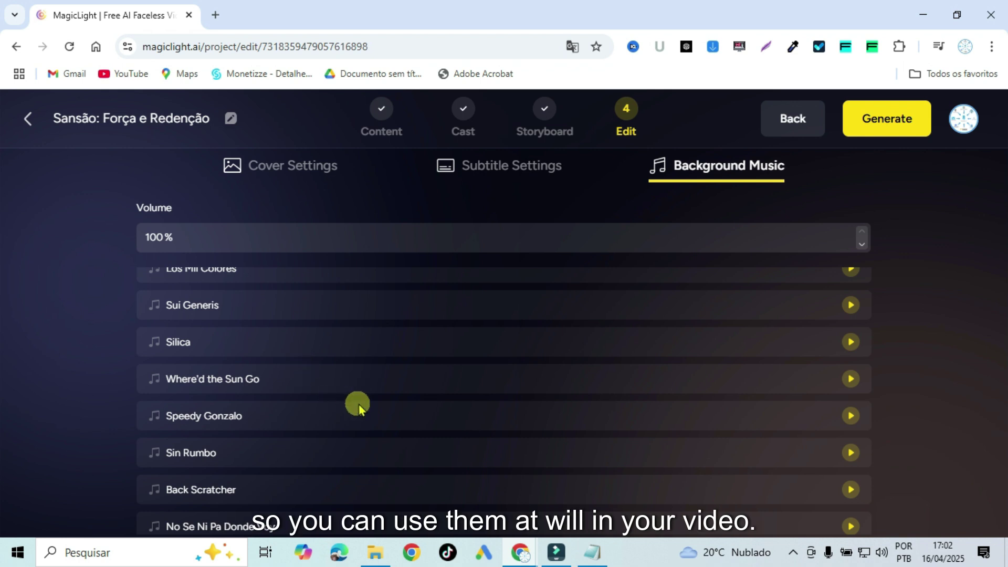
pyautogui.scroll(-4, 355, 404)
pyautogui.scroll(-1, 363, 397)
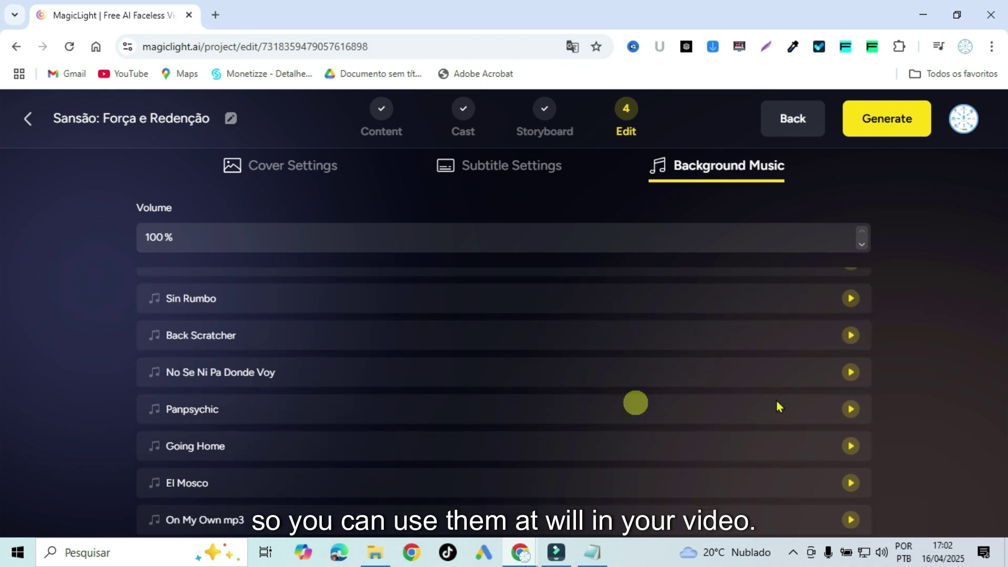
pyautogui.scroll(15, 646, 415)
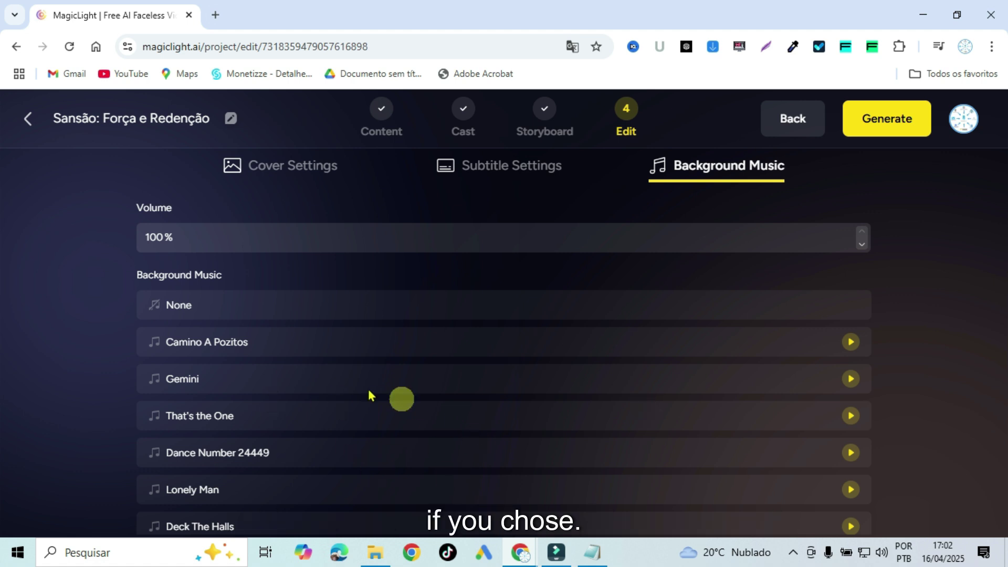
# Step: Set the background music volume to 20%
pyautogui.click(179, 235)
pyautogui.moveTo(127, 242); pyautogui.dragTo(164, 236)
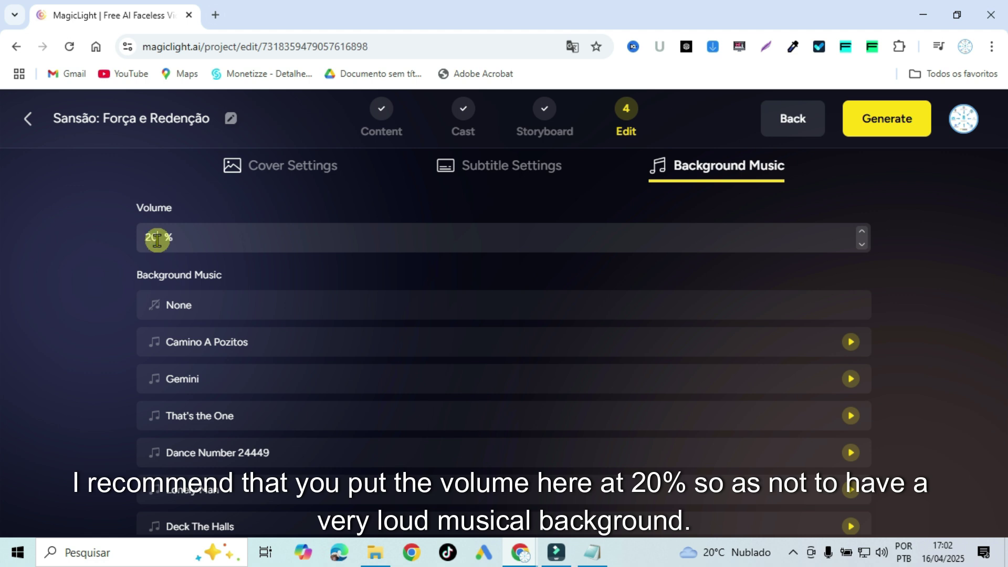
pyautogui.click(887, 275)
pyautogui.click(150, 236)
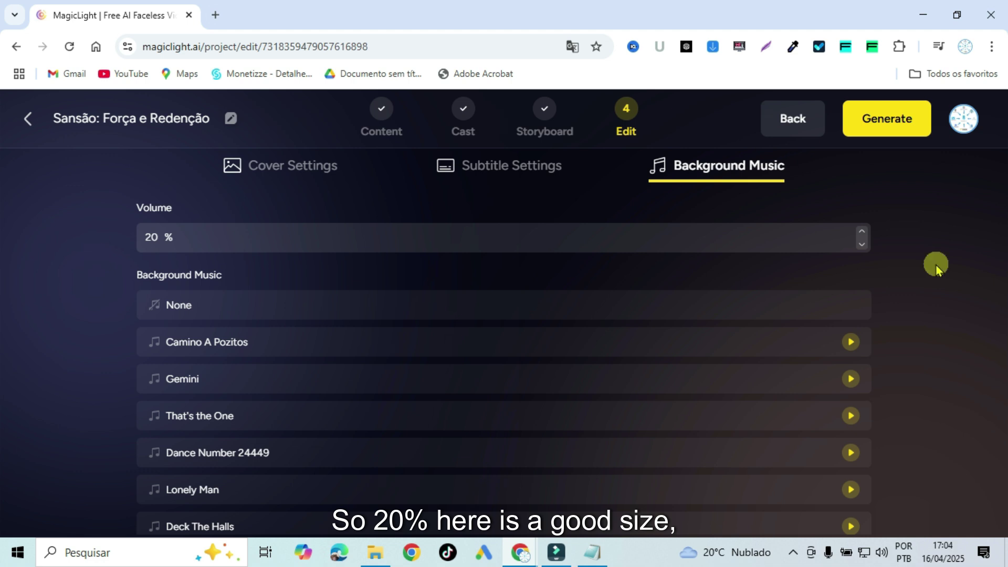
# Step: Recheck the cover settings and generate the video in 16:9 ratio
pyautogui.click(287, 176)
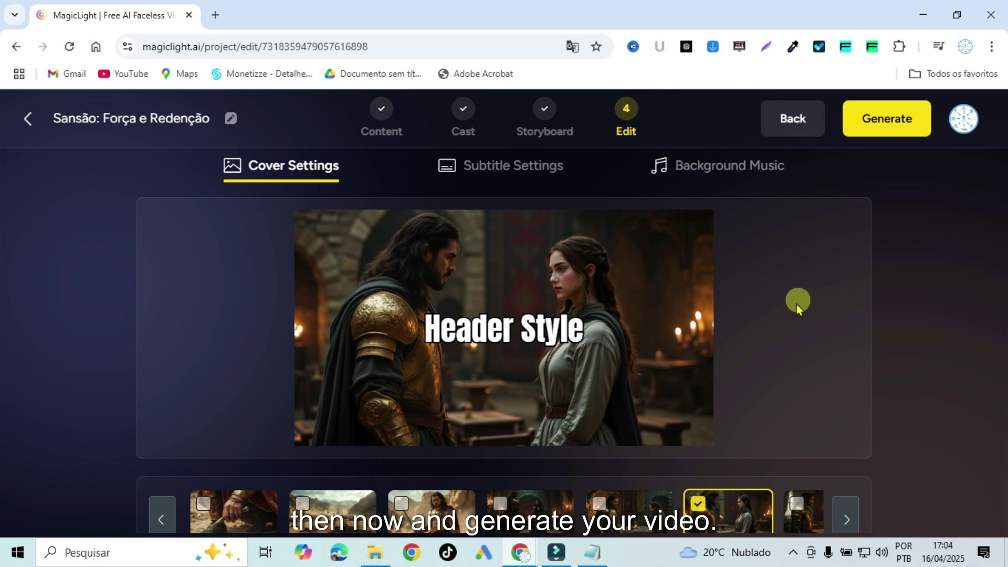
pyautogui.click(881, 126)
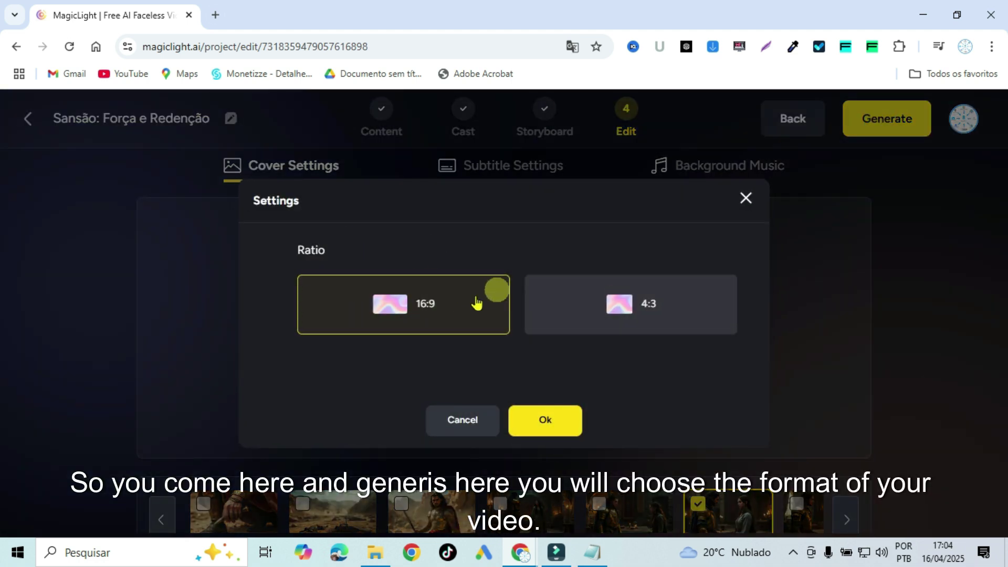
pyautogui.click(450, 309)
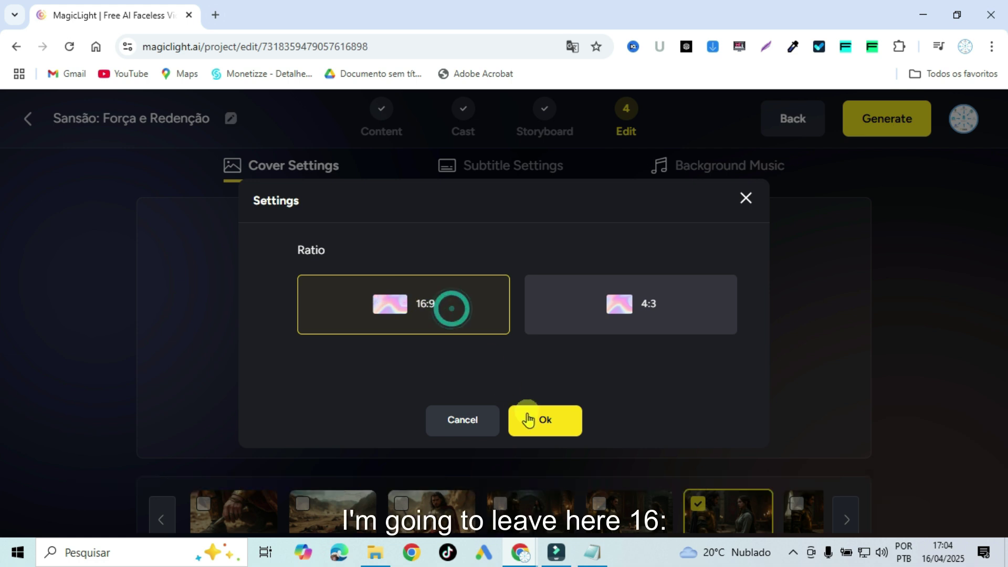
pyautogui.click(543, 422)
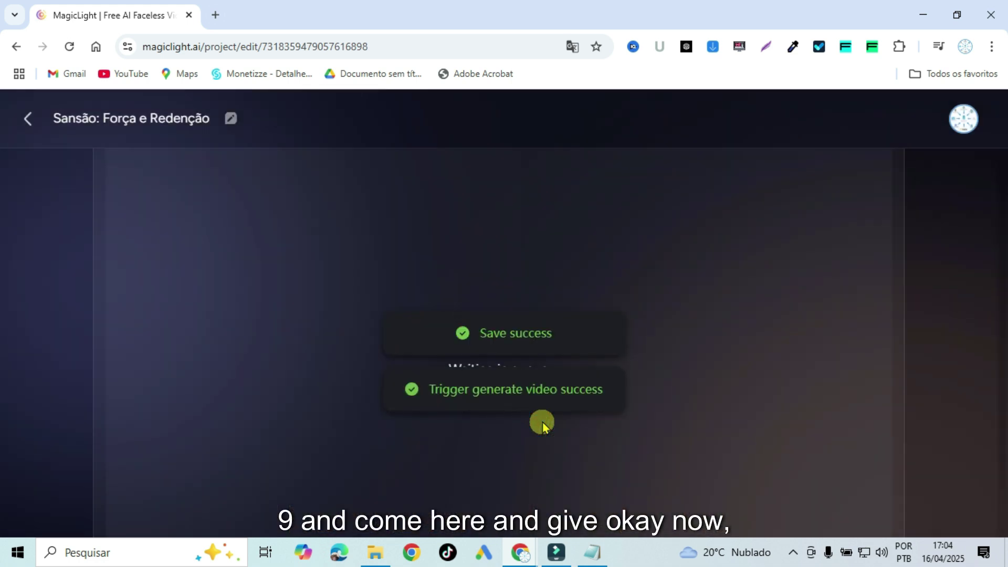